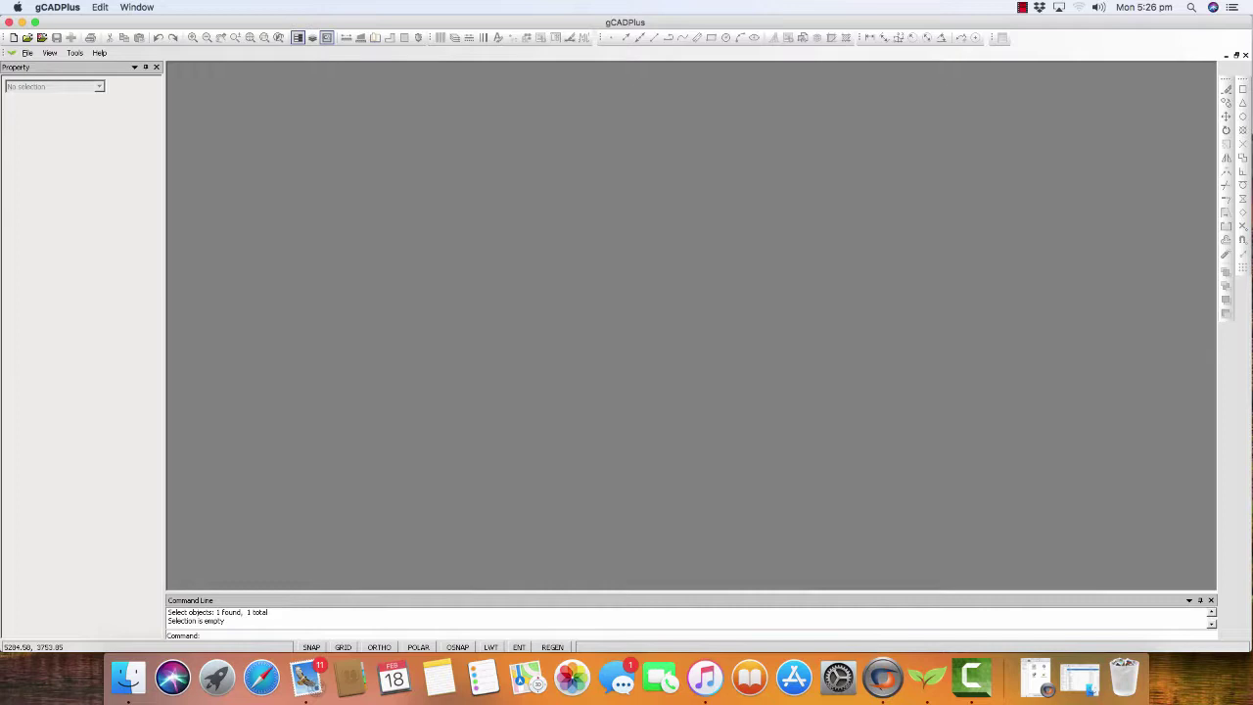
Start a new drawing from the Default.lcd template.
click(28, 53)
click(44, 66)
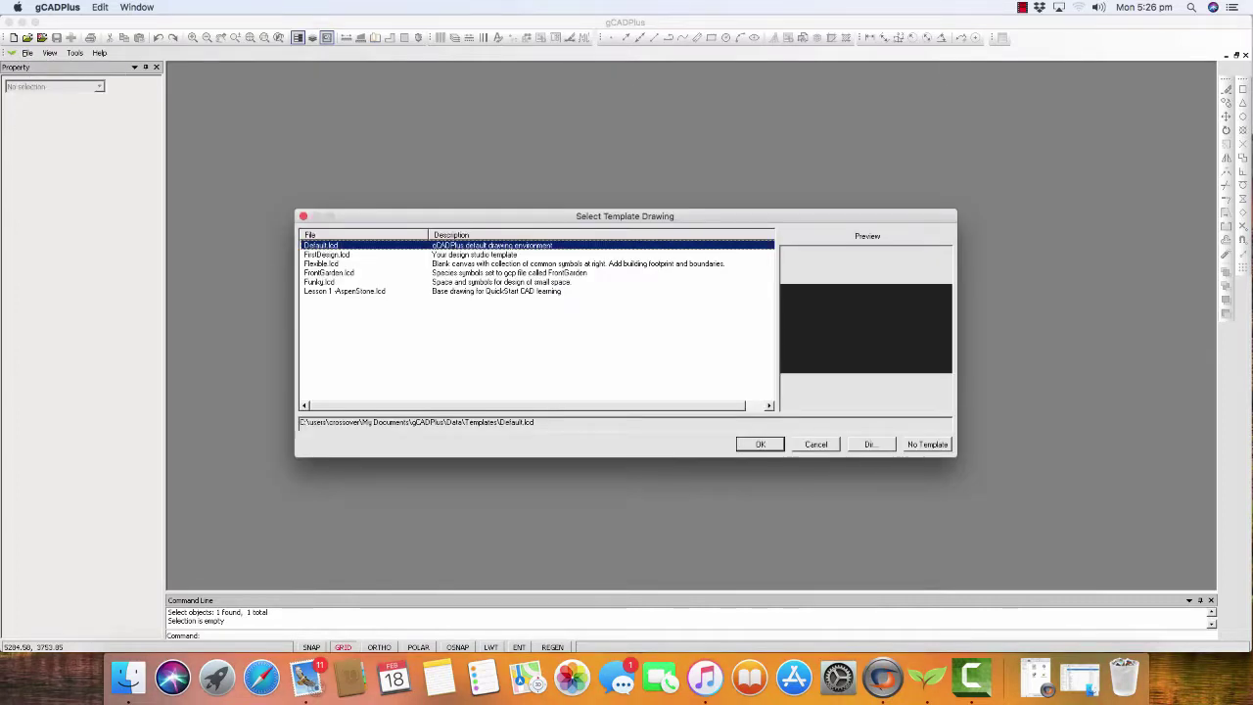
key(Return)
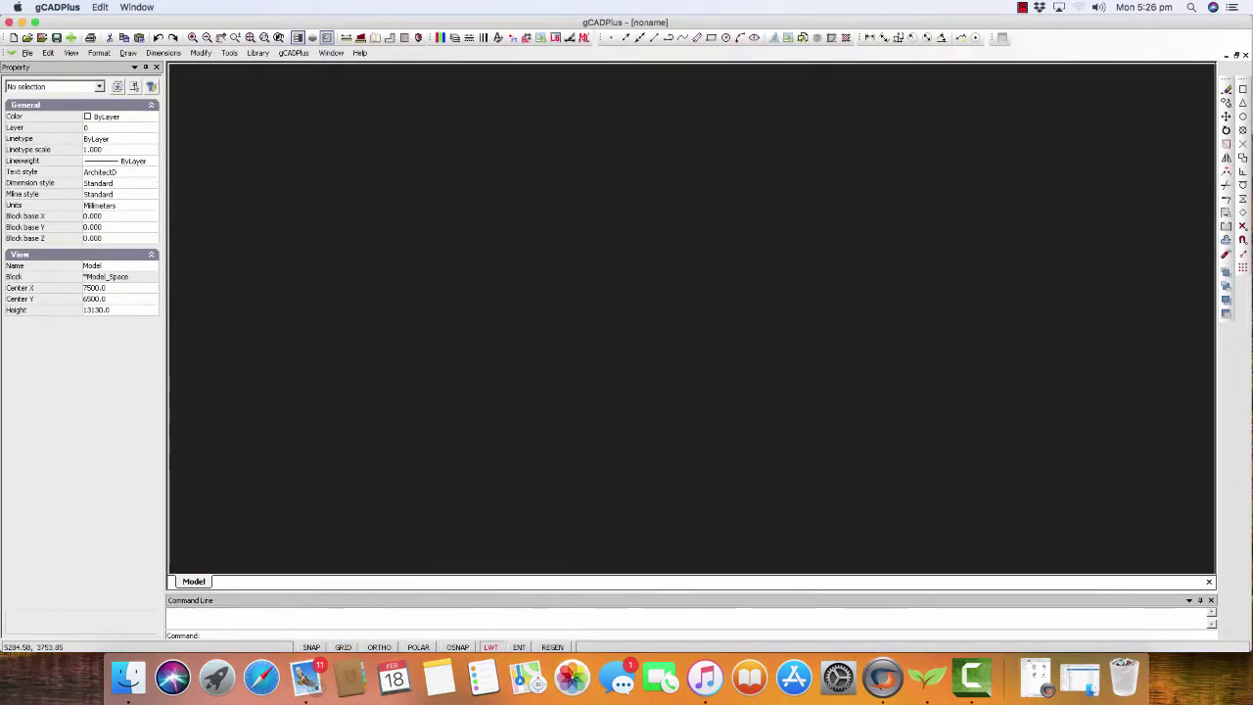
Insert the star-shaped UPlantSymbol09 from the Standard plants library into the drawing.
click(257, 53)
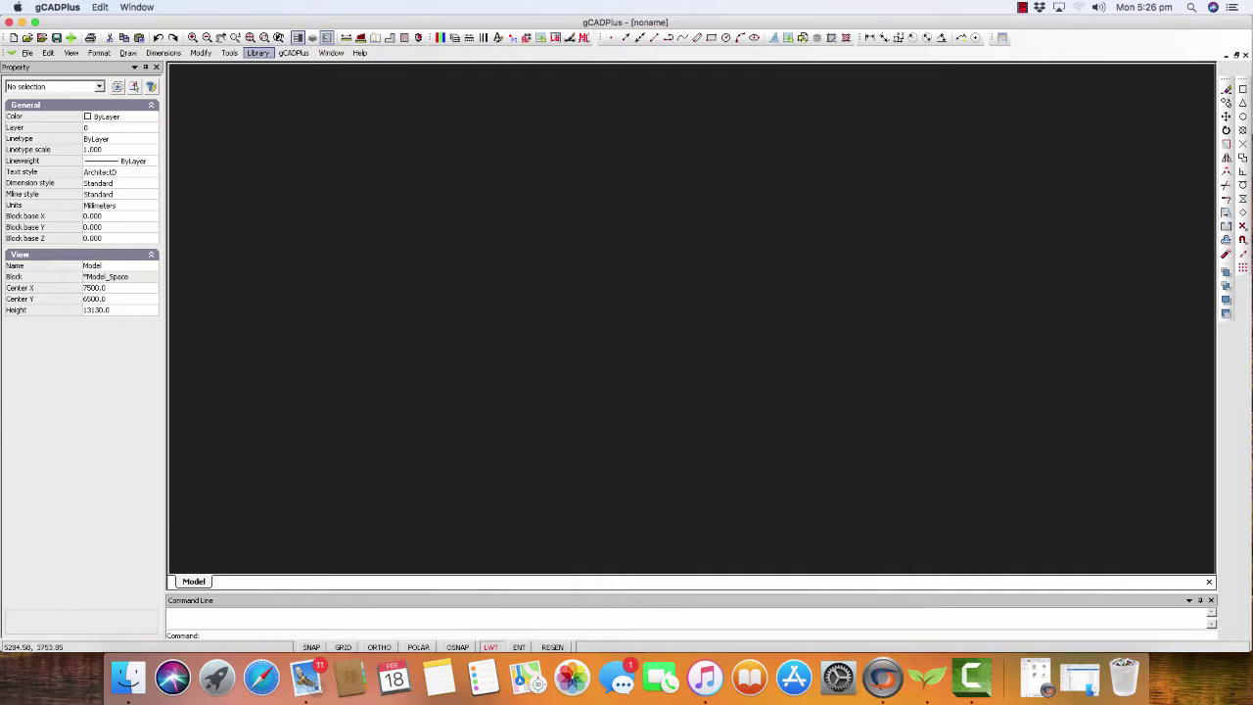
click(343, 66)
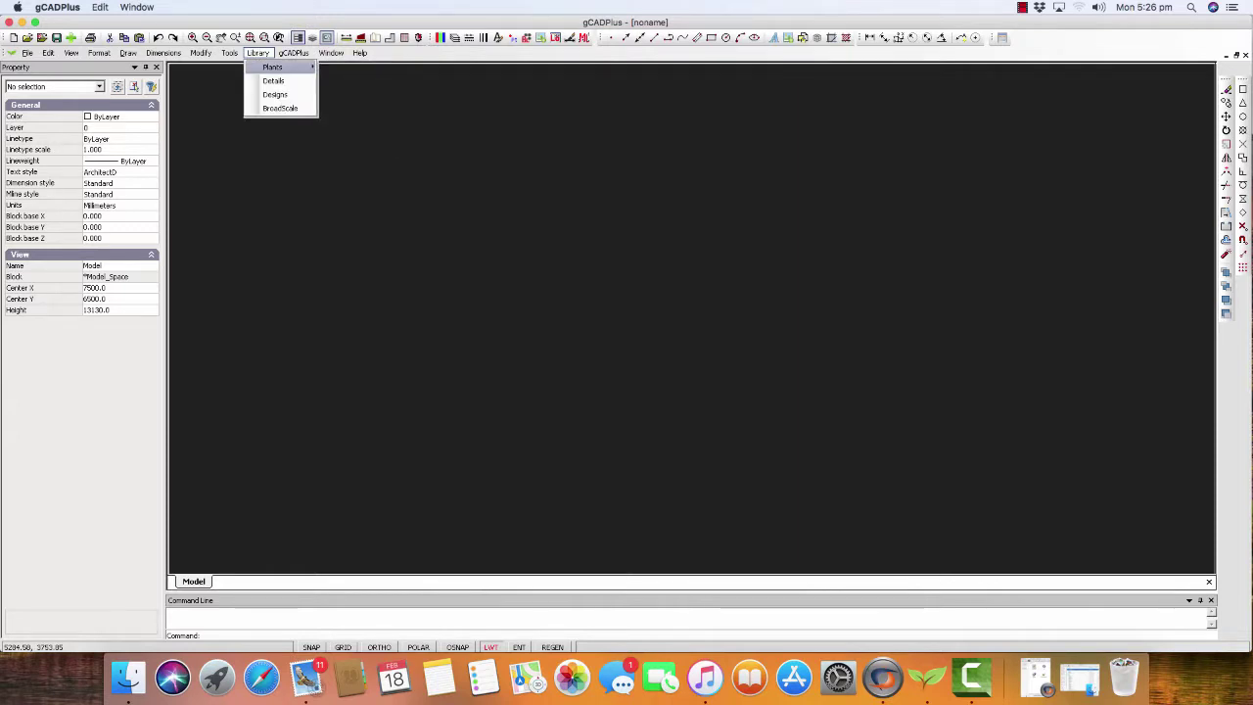
click(466, 374)
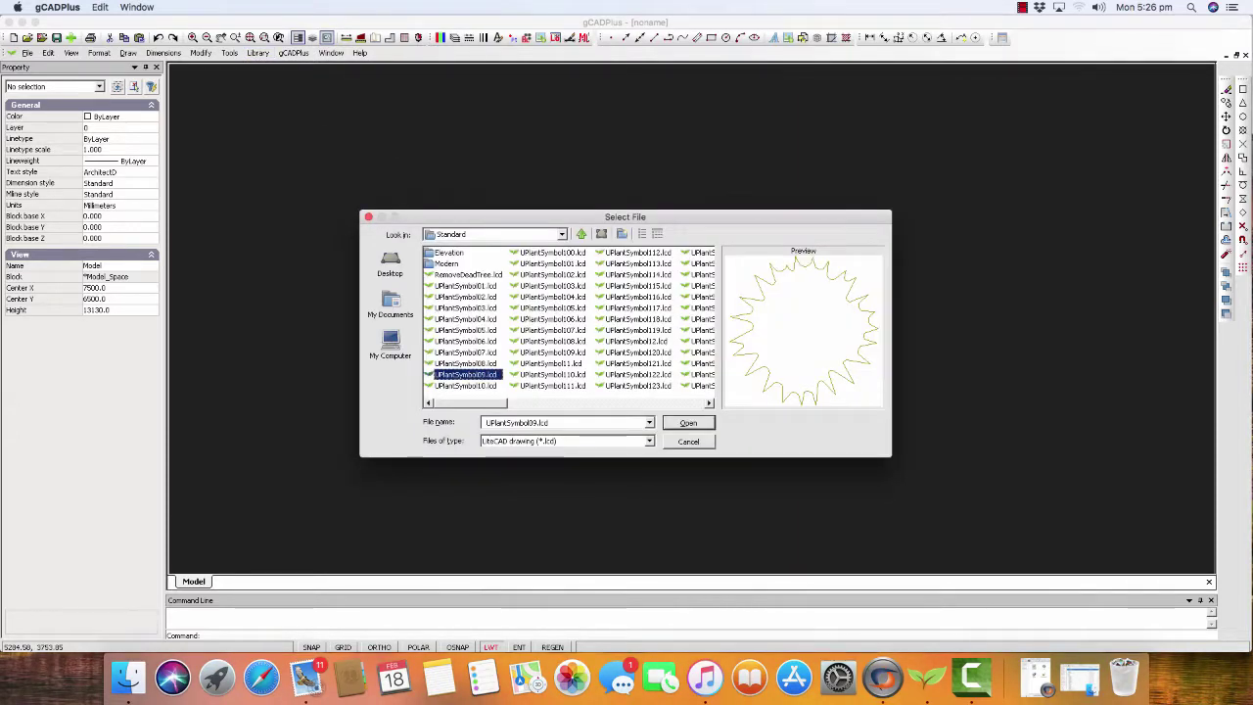
key(Return)
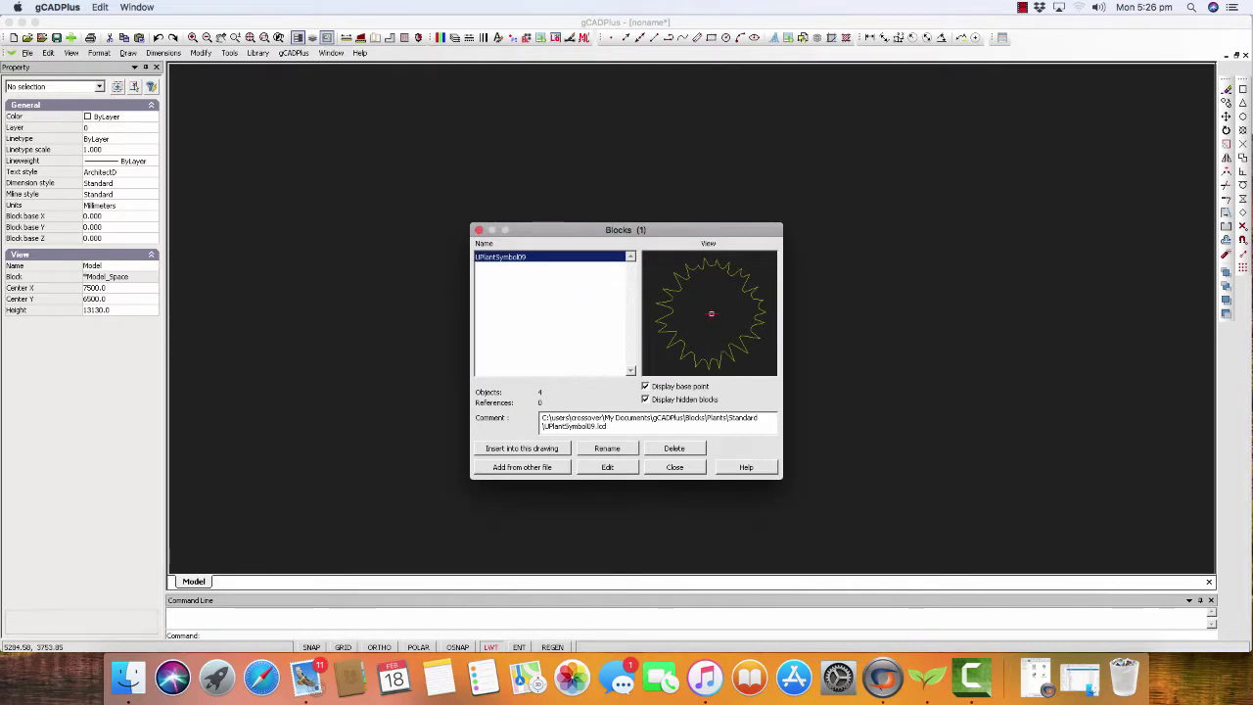
key(Return)
key(Return)
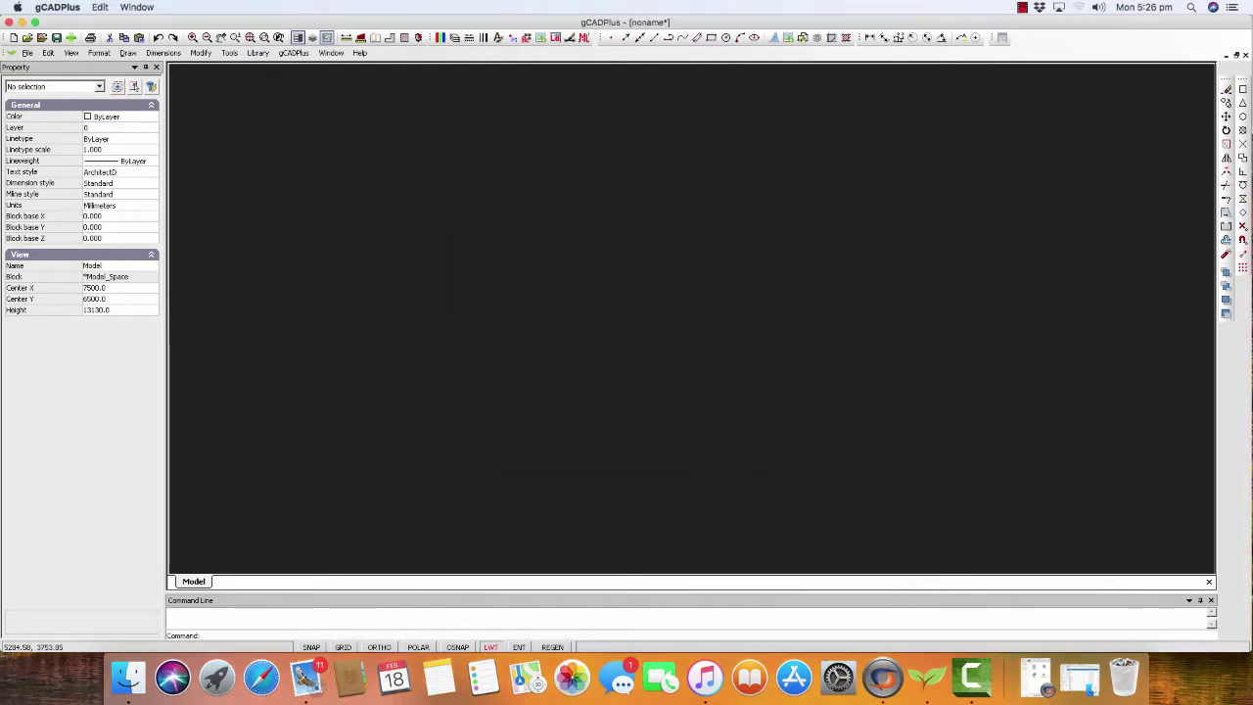
With POLAR on, draw a 3500-long horizontal line below the plant symbol.
scroll(490, 456, up, 5)
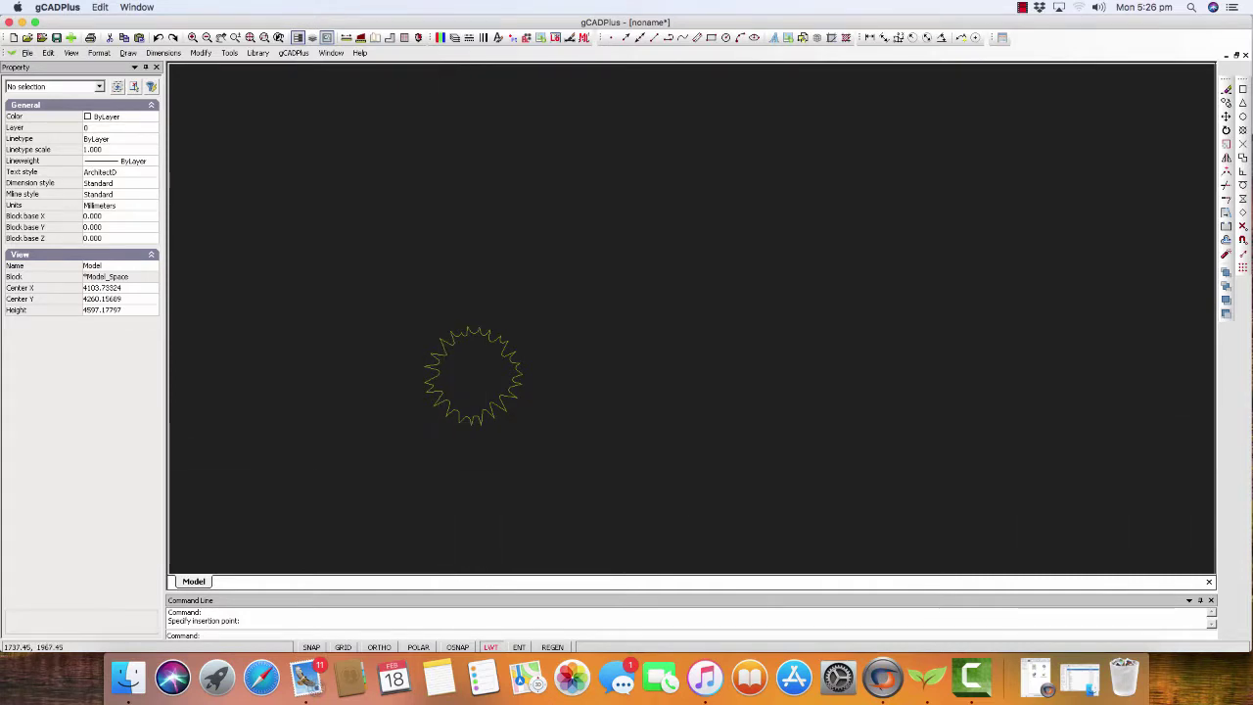
click(418, 648)
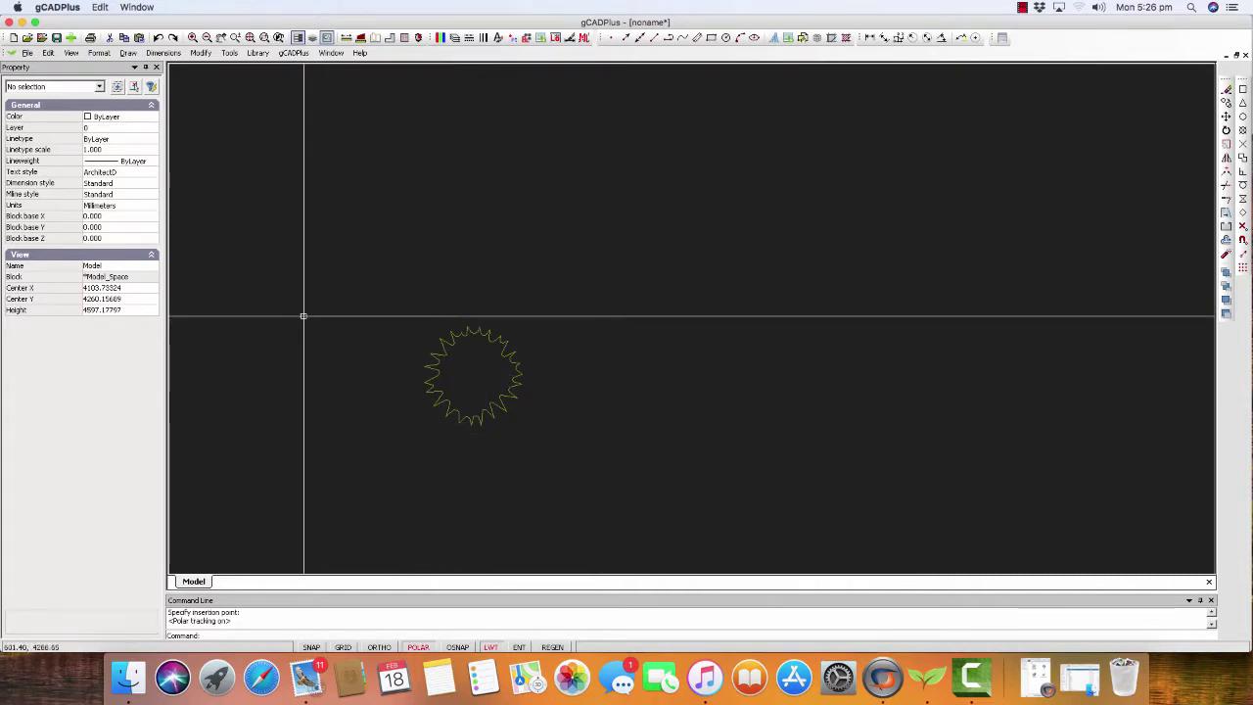
click(128, 53)
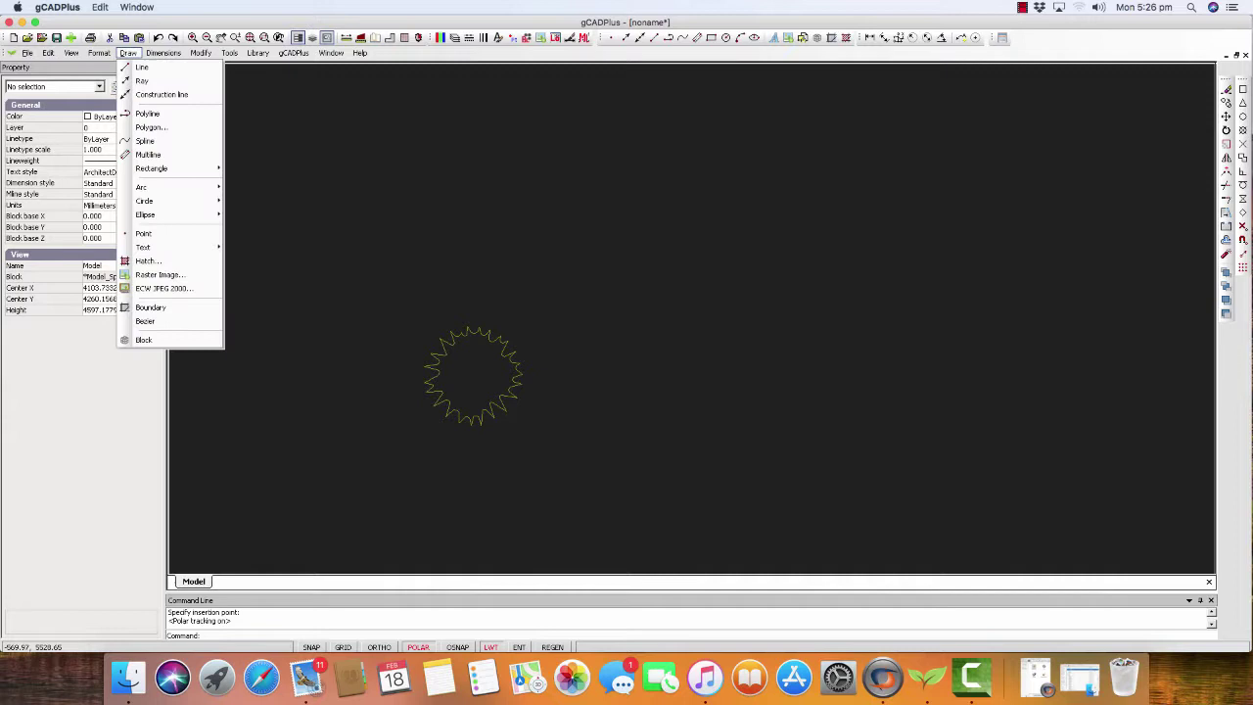
click(142, 67)
click(372, 452)
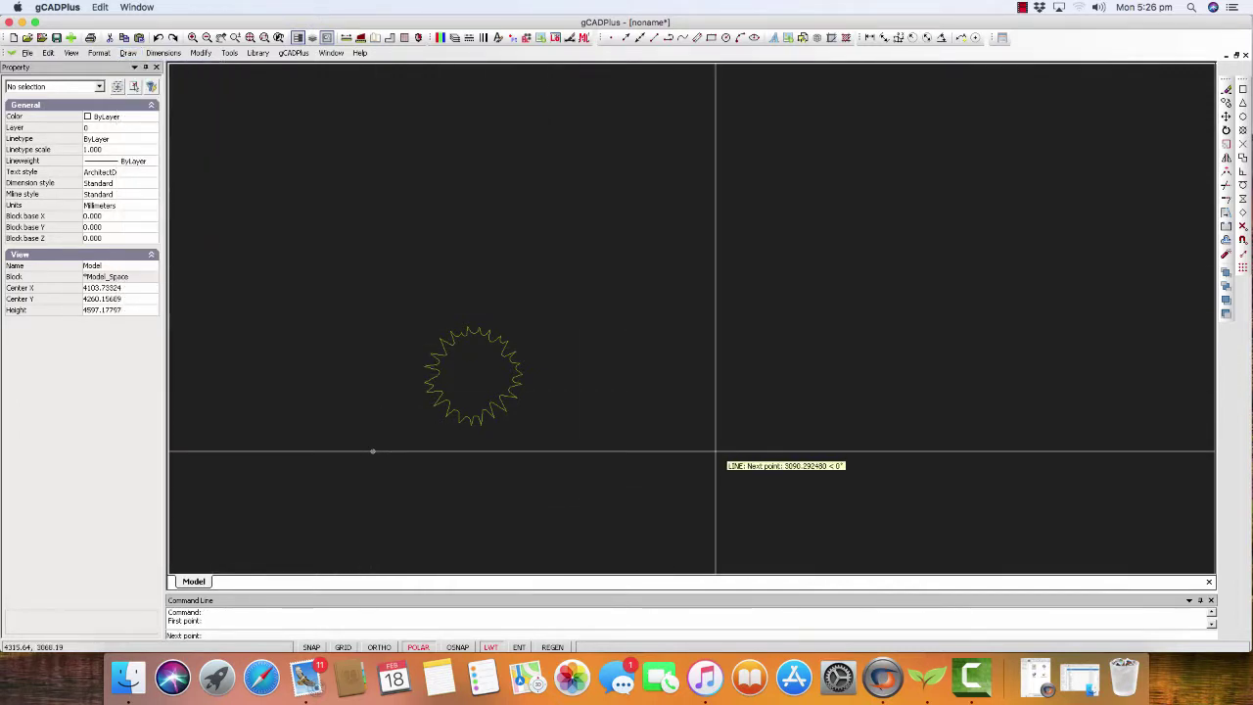
text(3500)
key(Return)
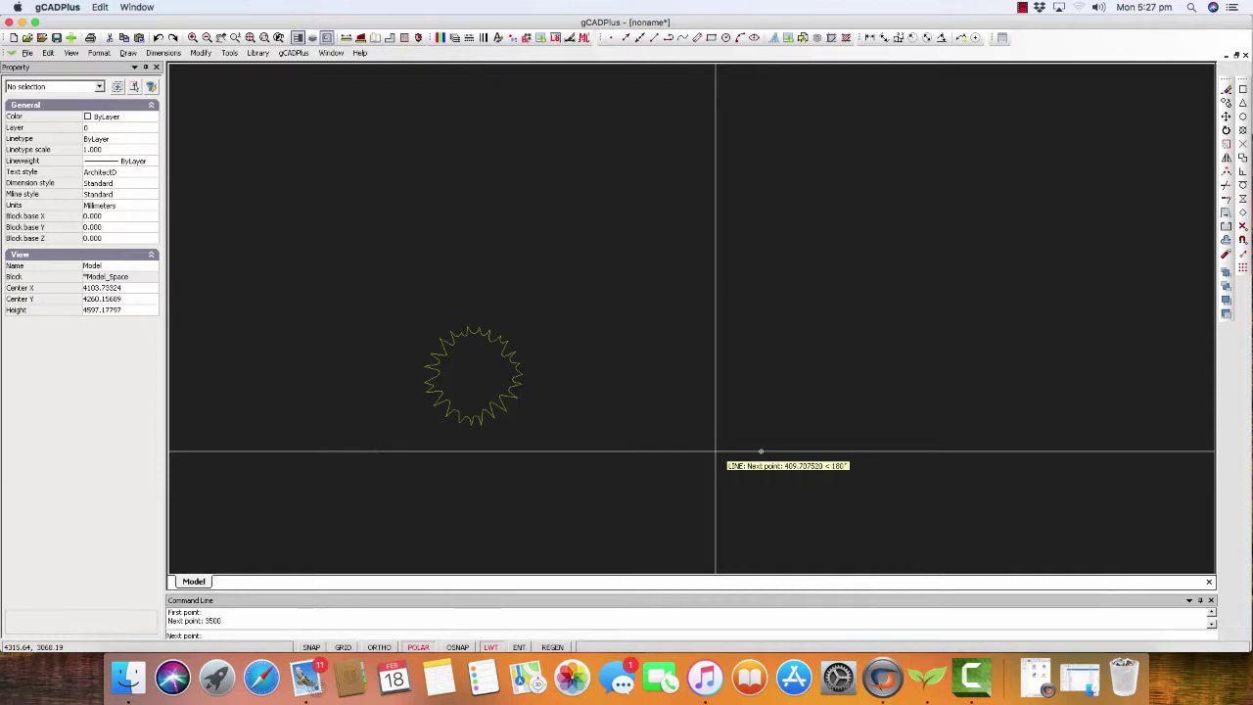
right_click(786, 349)
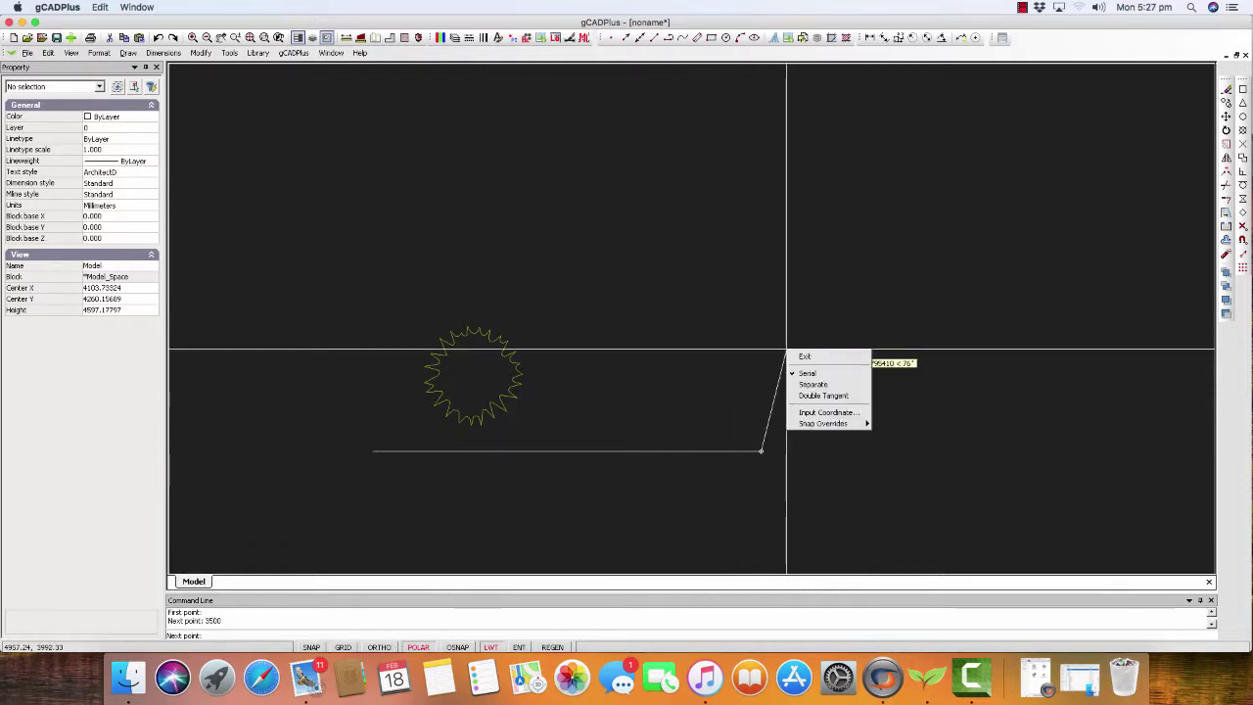
click(804, 356)
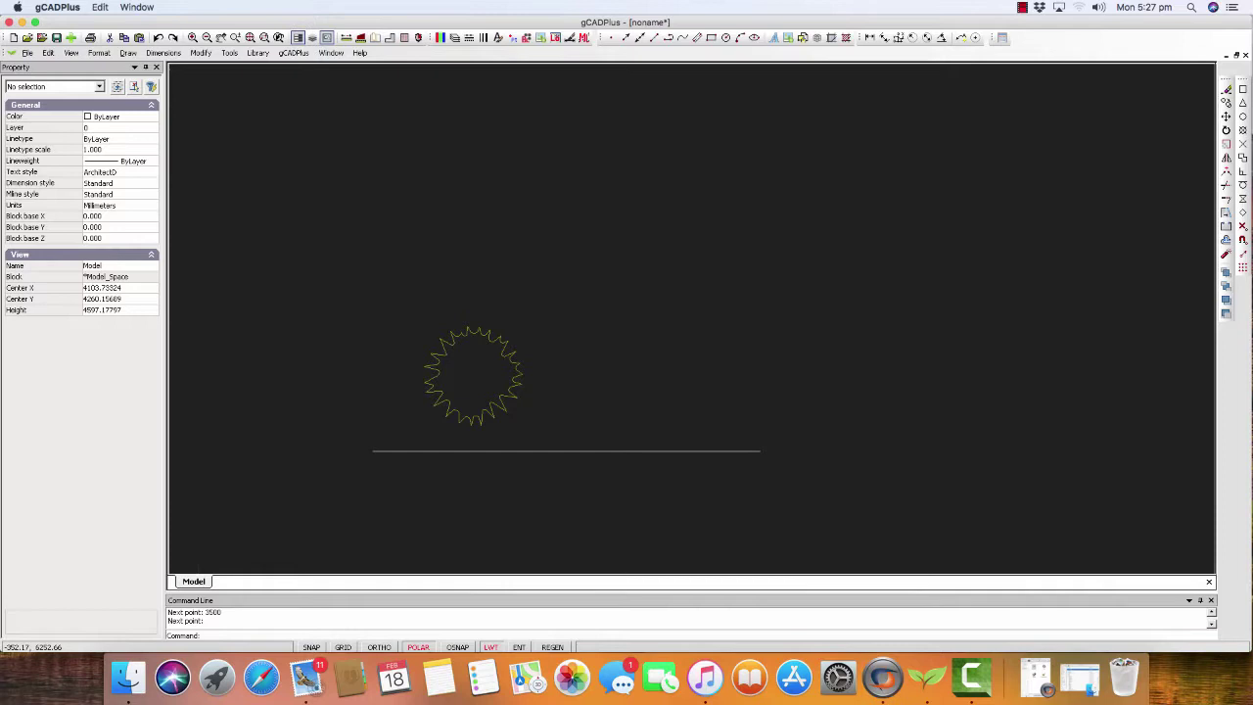
Save the drawing as Job2 in the 2019 jobs folder.
click(27, 53)
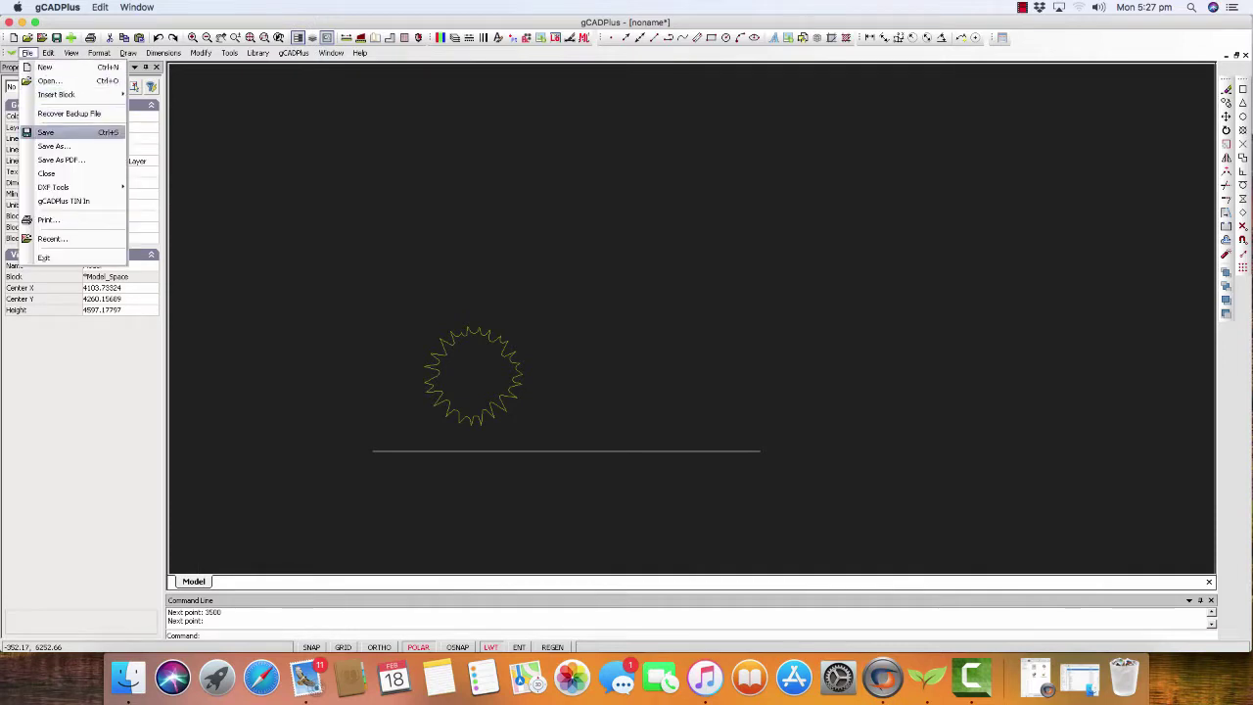
click(45, 132)
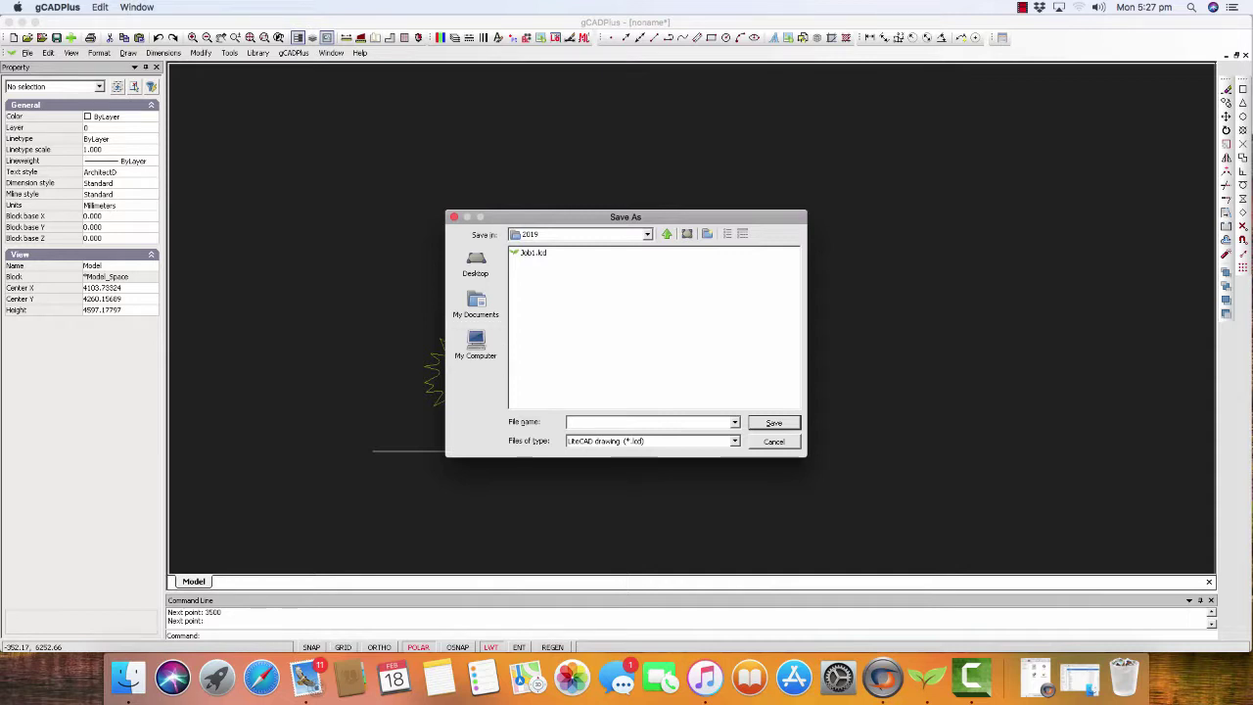
text(Job2)
key(Return)
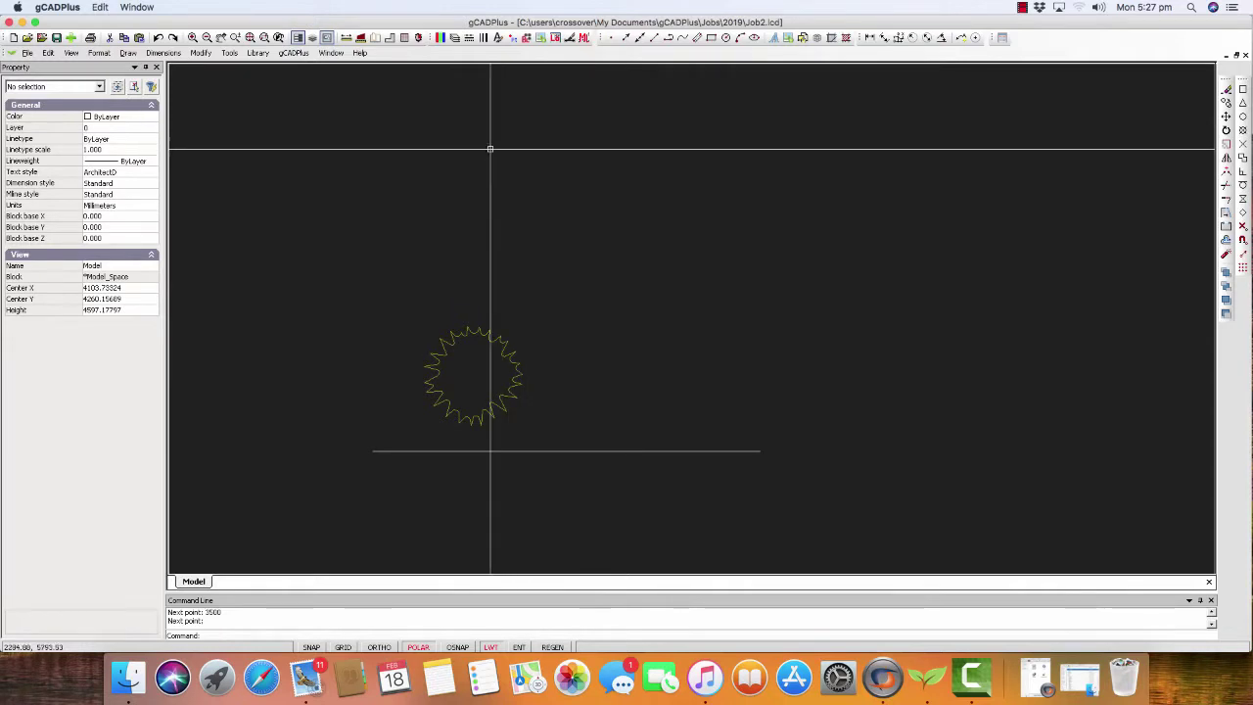
In Save As, browse via Drawings back to Jobs/2019, then cancel without saving.
click(27, 53)
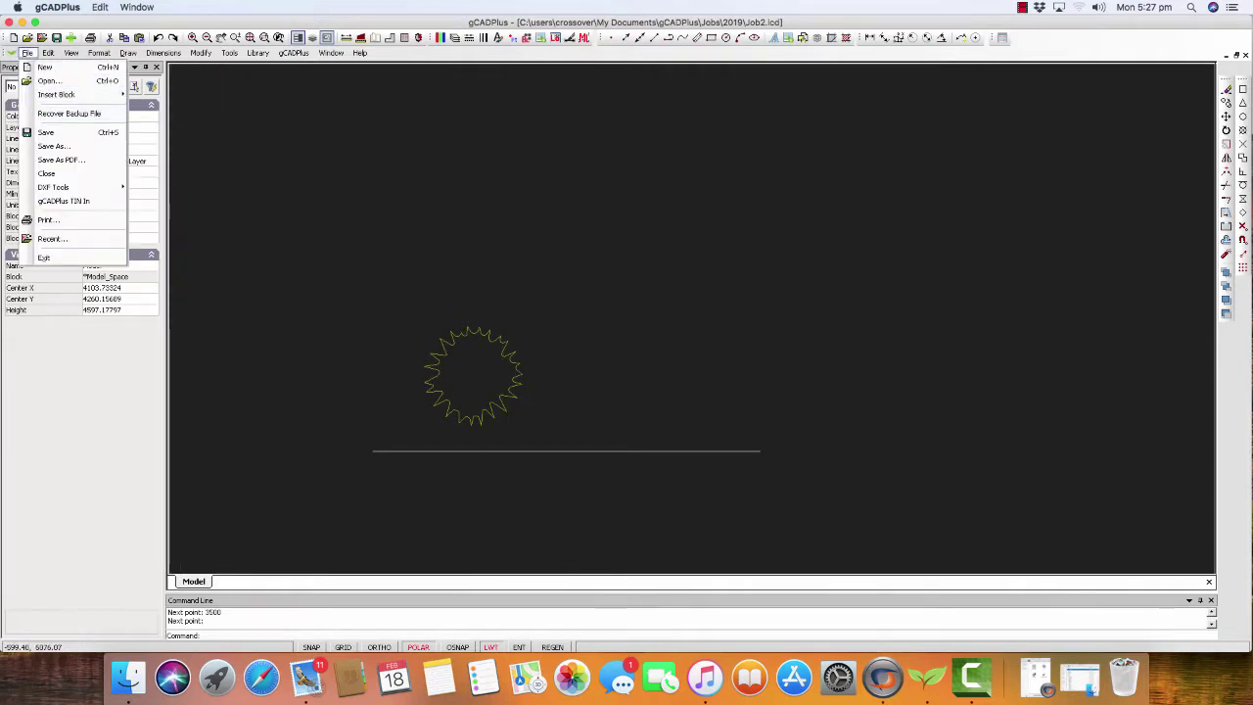
click(54, 146)
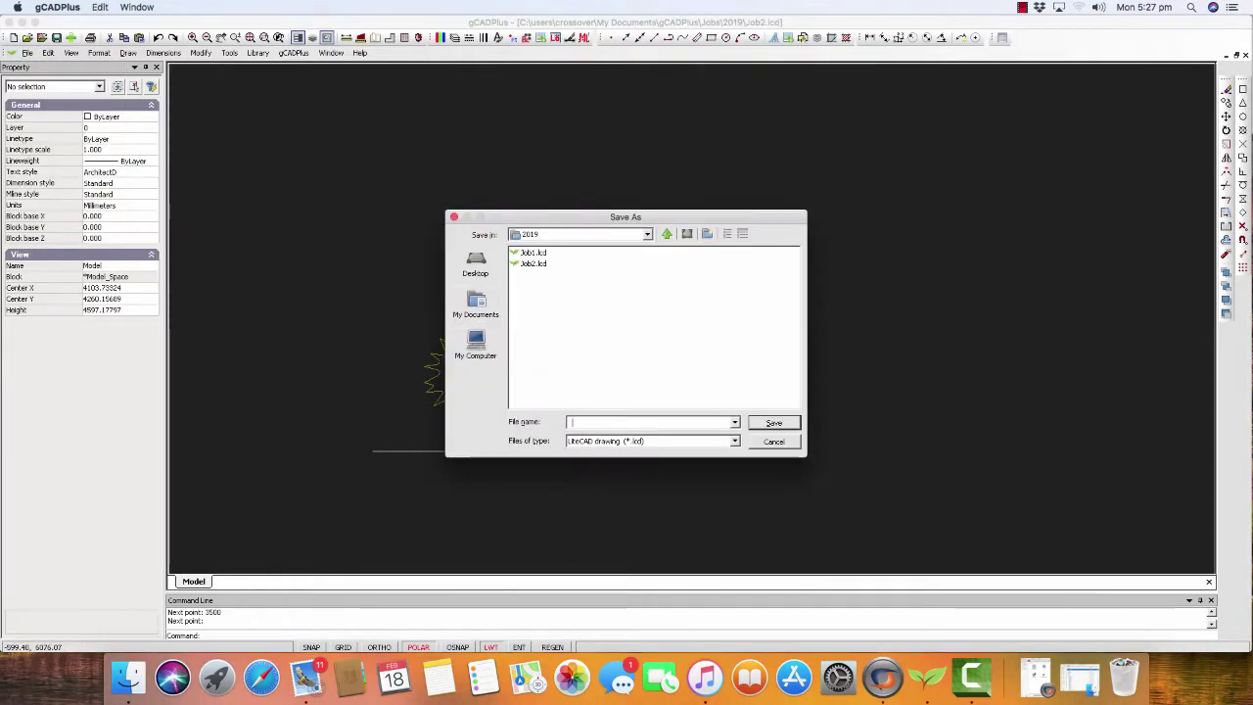
click(666, 233)
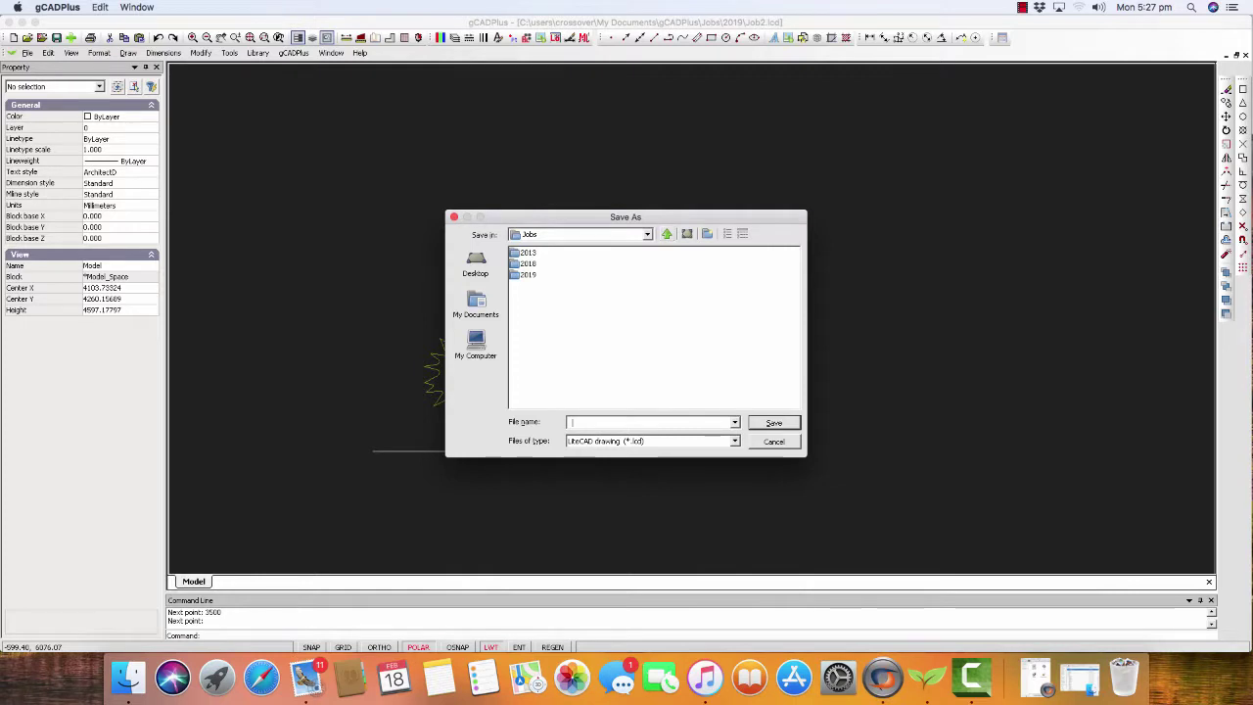
click(667, 233)
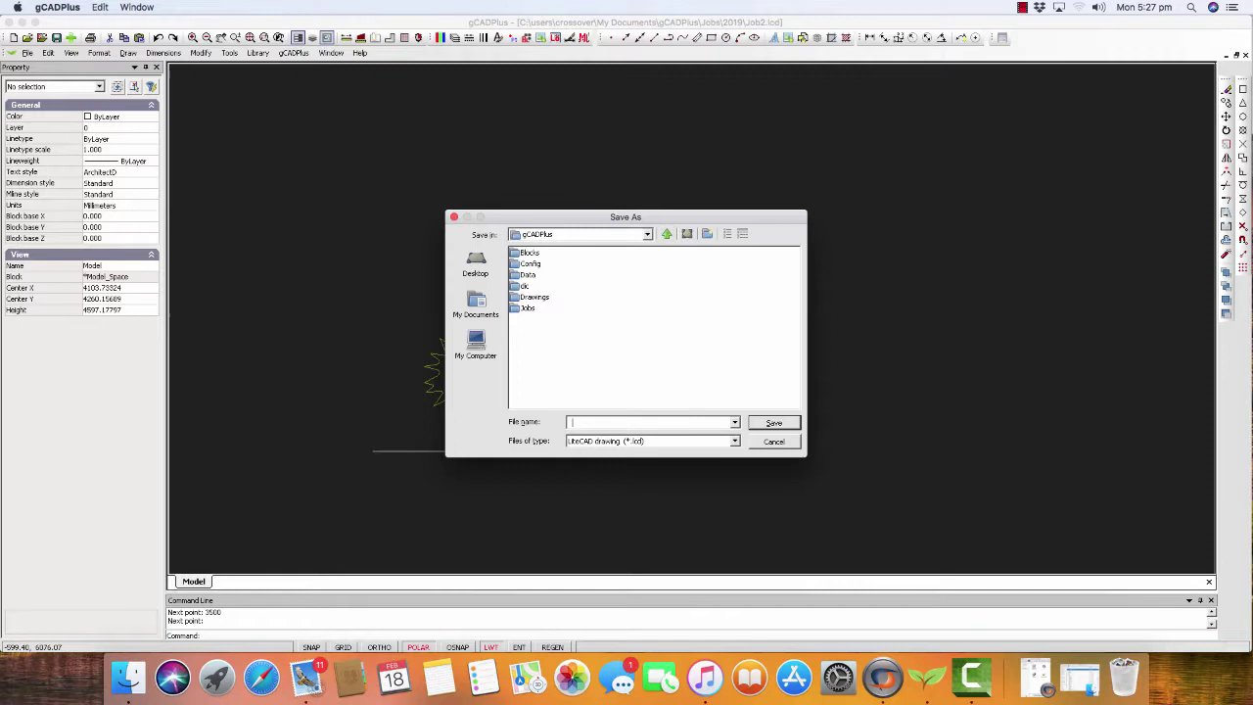
double_click(535, 296)
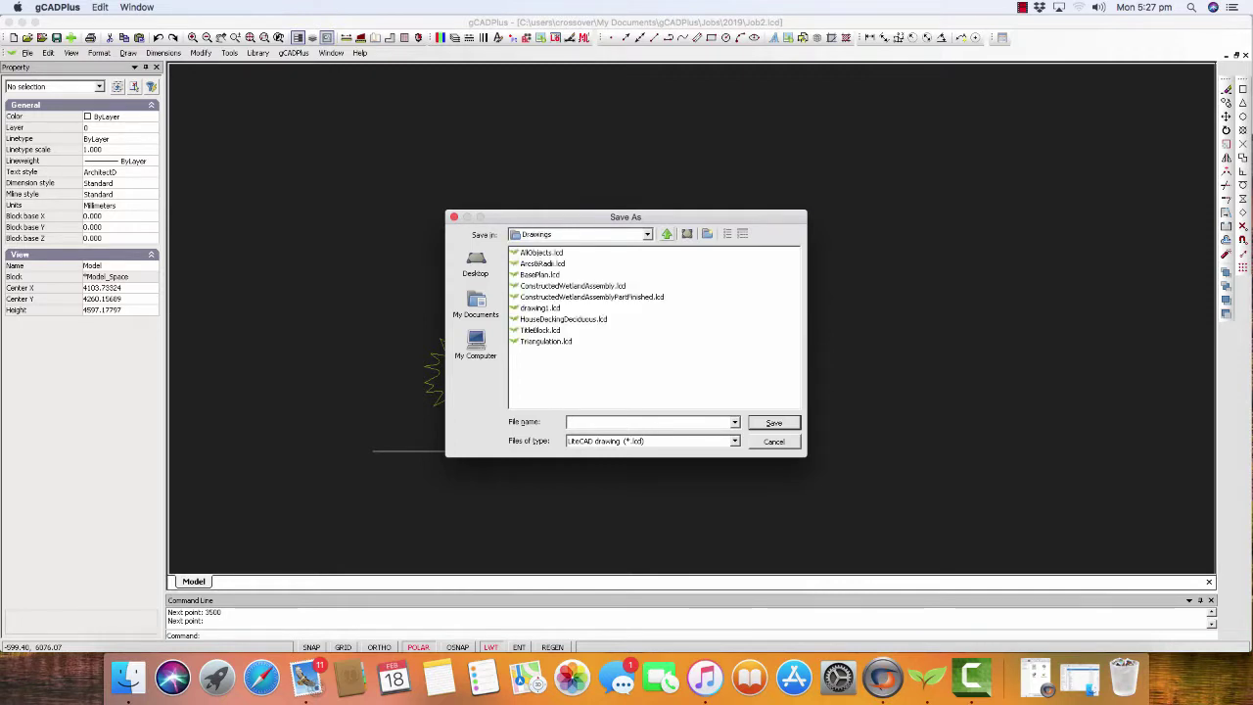
click(667, 233)
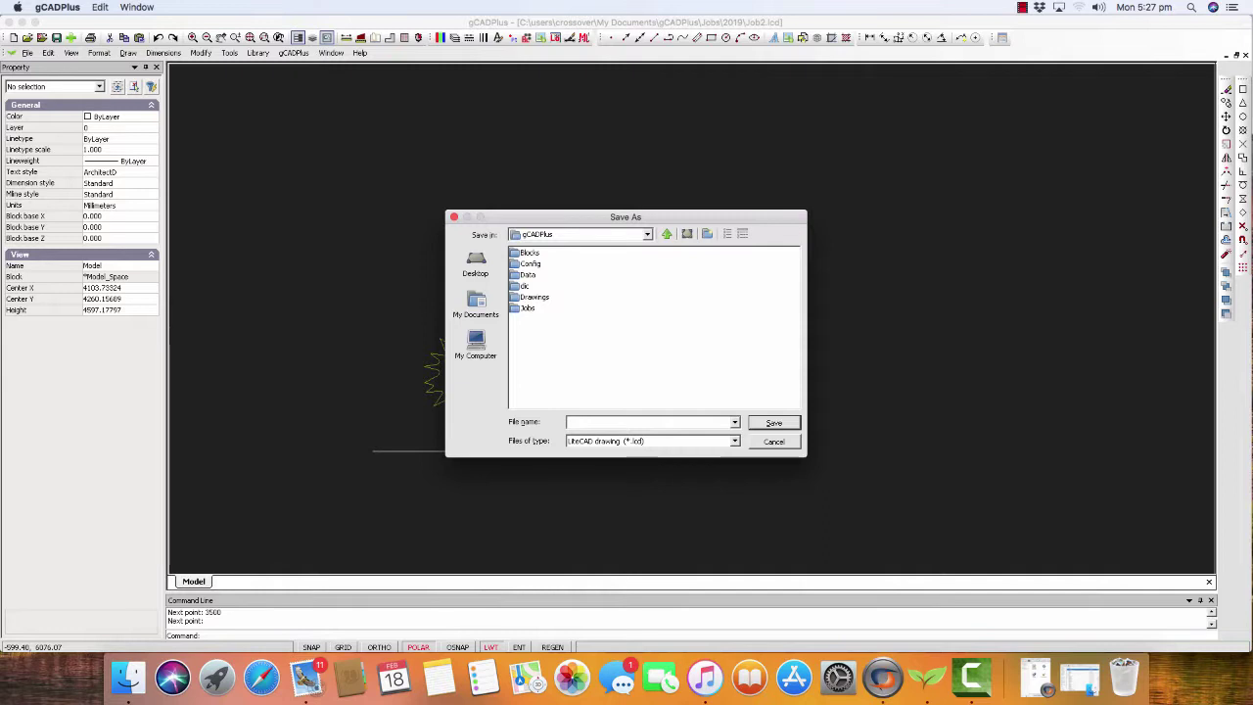
double_click(526, 308)
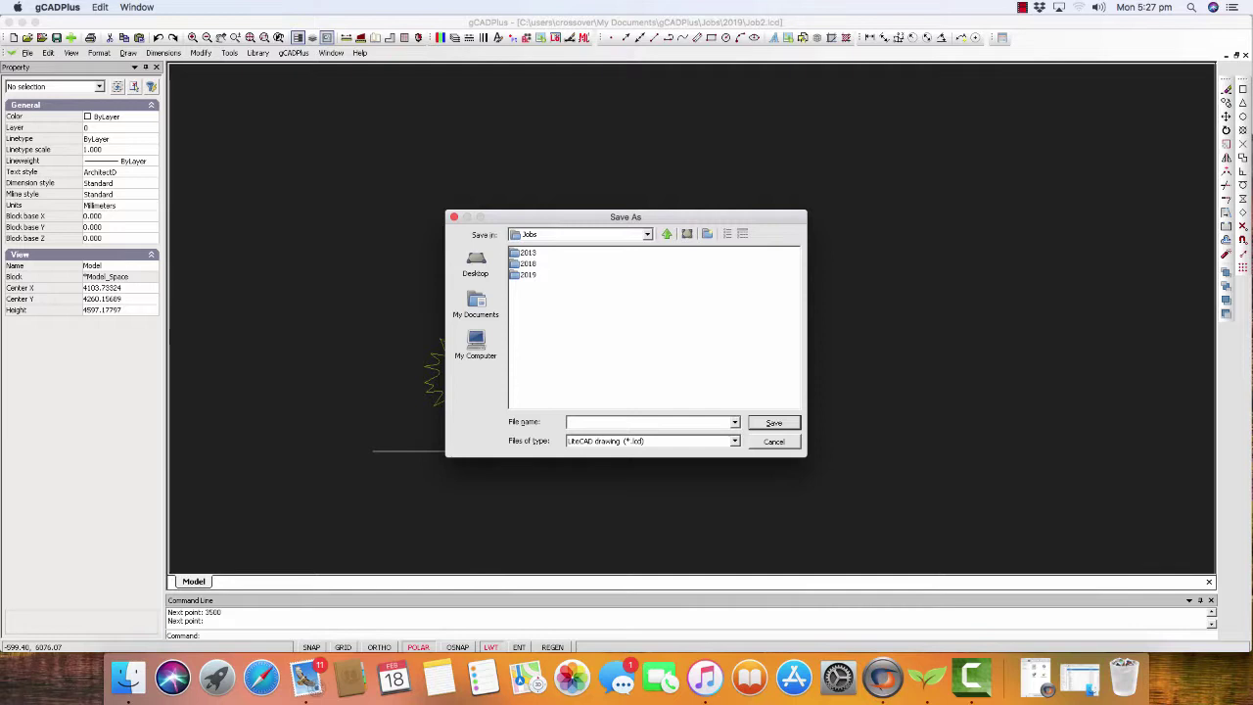
double_click(529, 263)
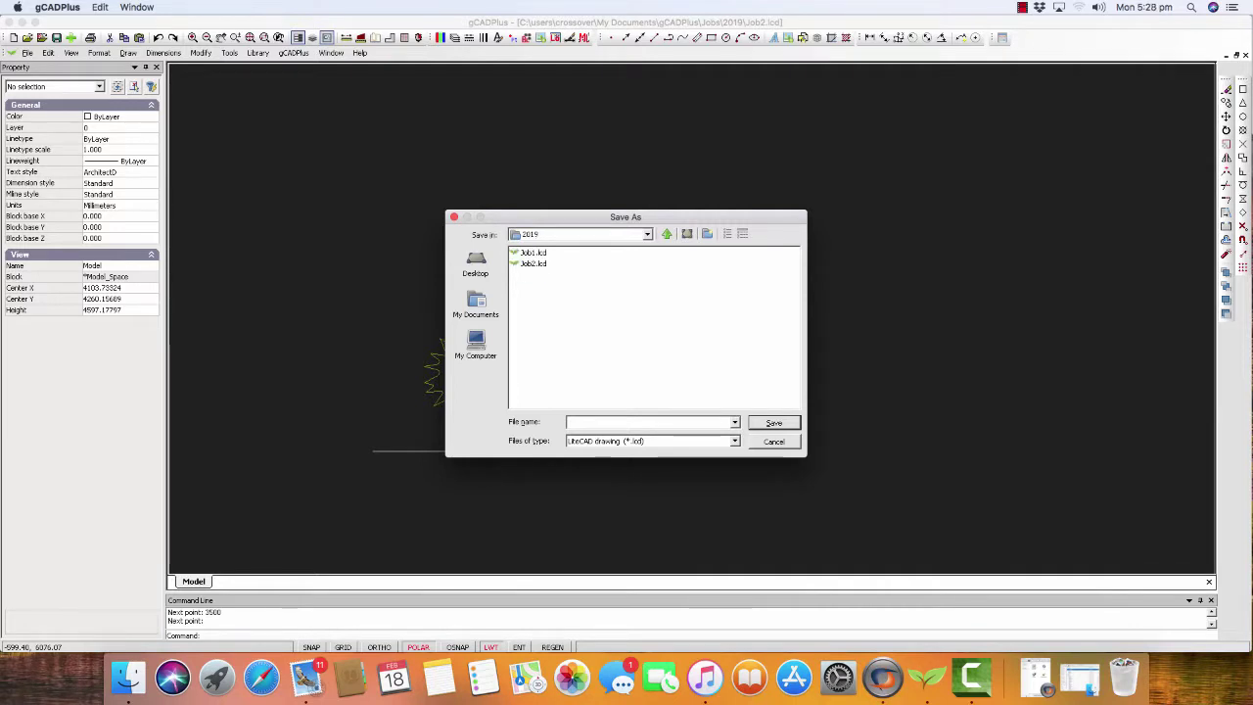
click(774, 442)
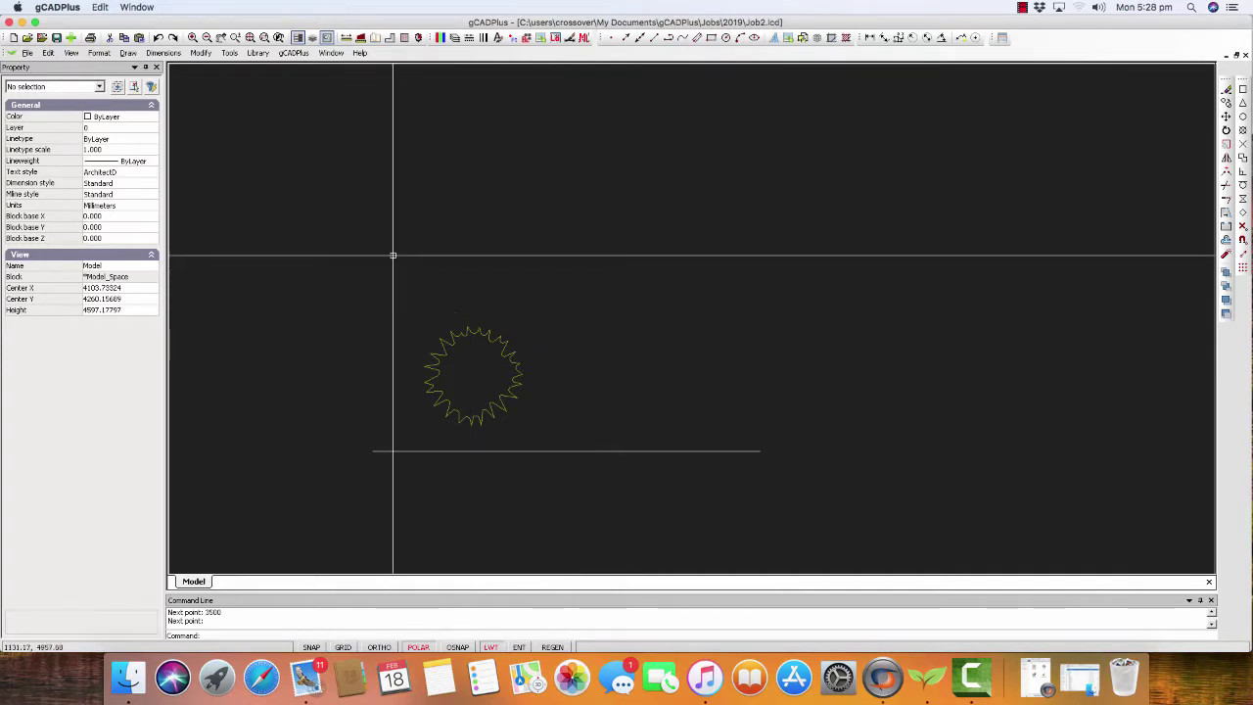
Copy the plant symbol up and to the right of the original, then save Job2.lcd.
click(28, 53)
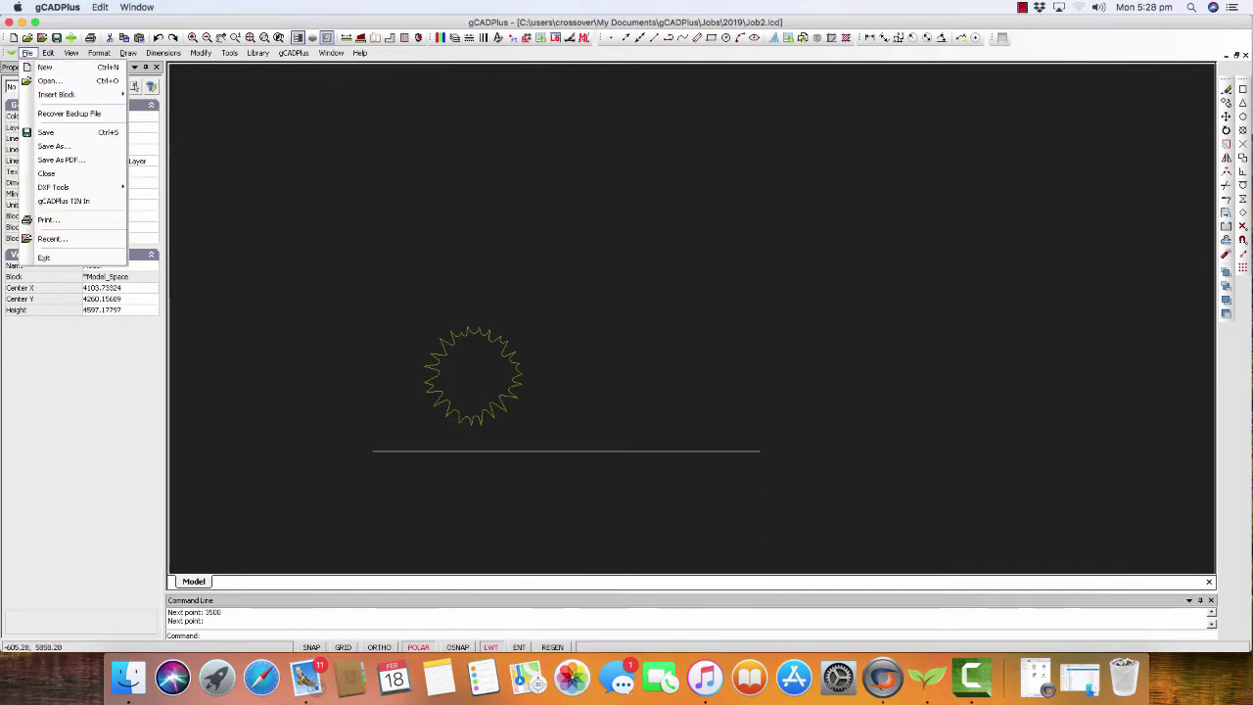
key(Escape)
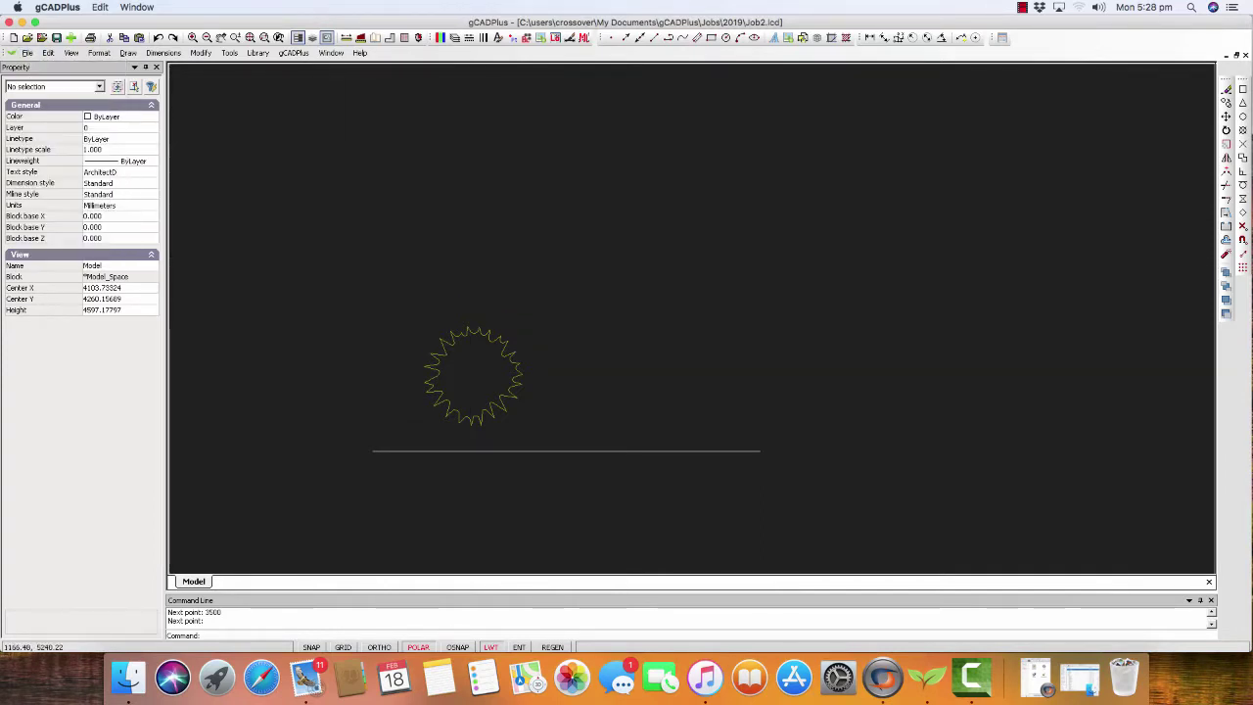
click(507, 354)
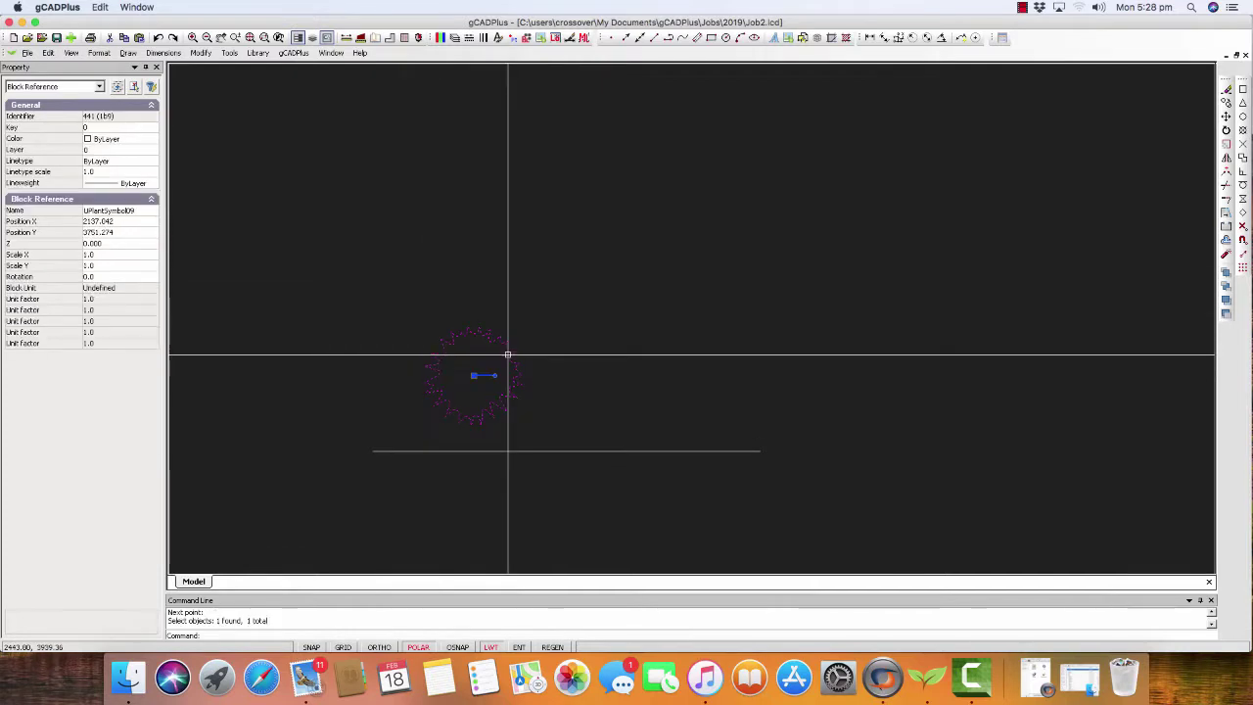
right_click(509, 354)
click(529, 389)
click(473, 375)
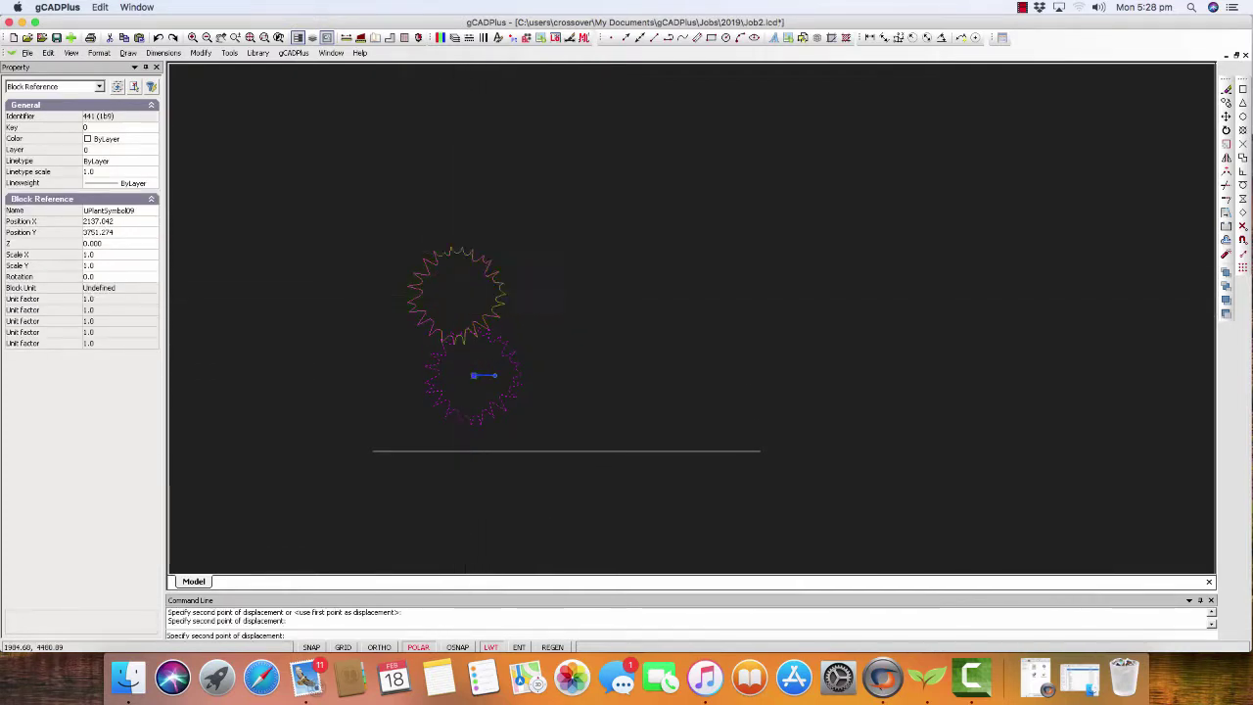
click(593, 201)
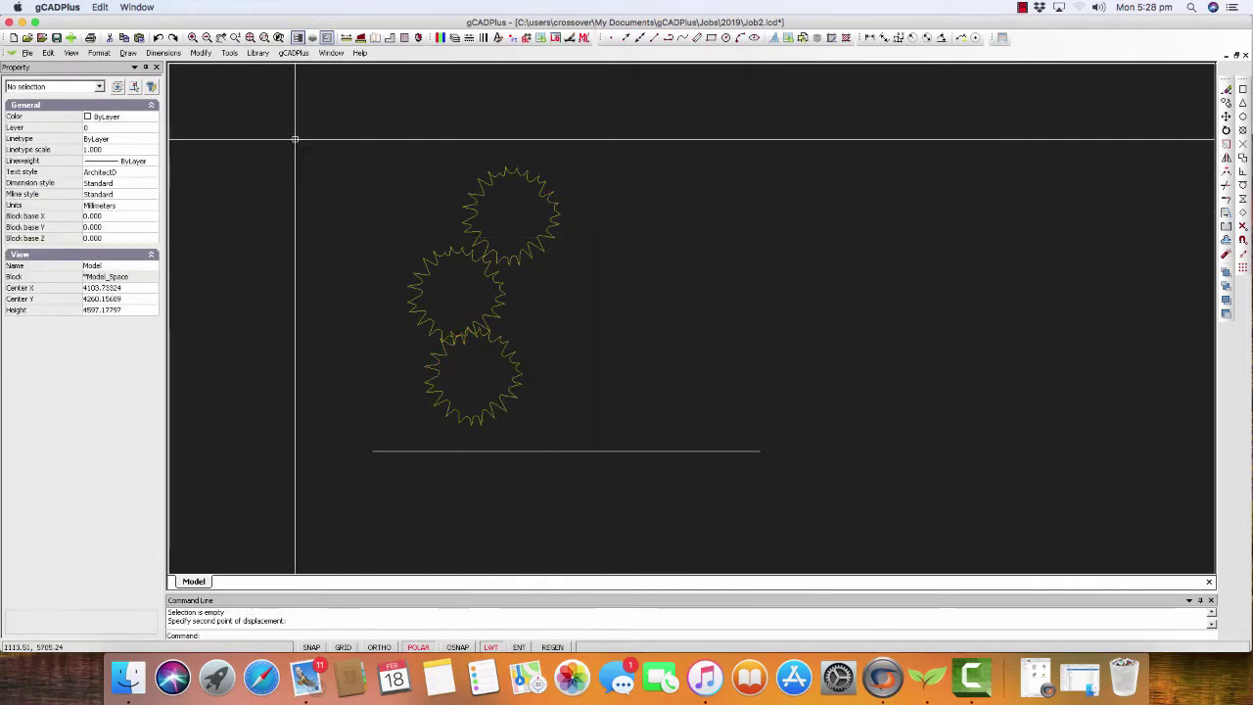
click(27, 53)
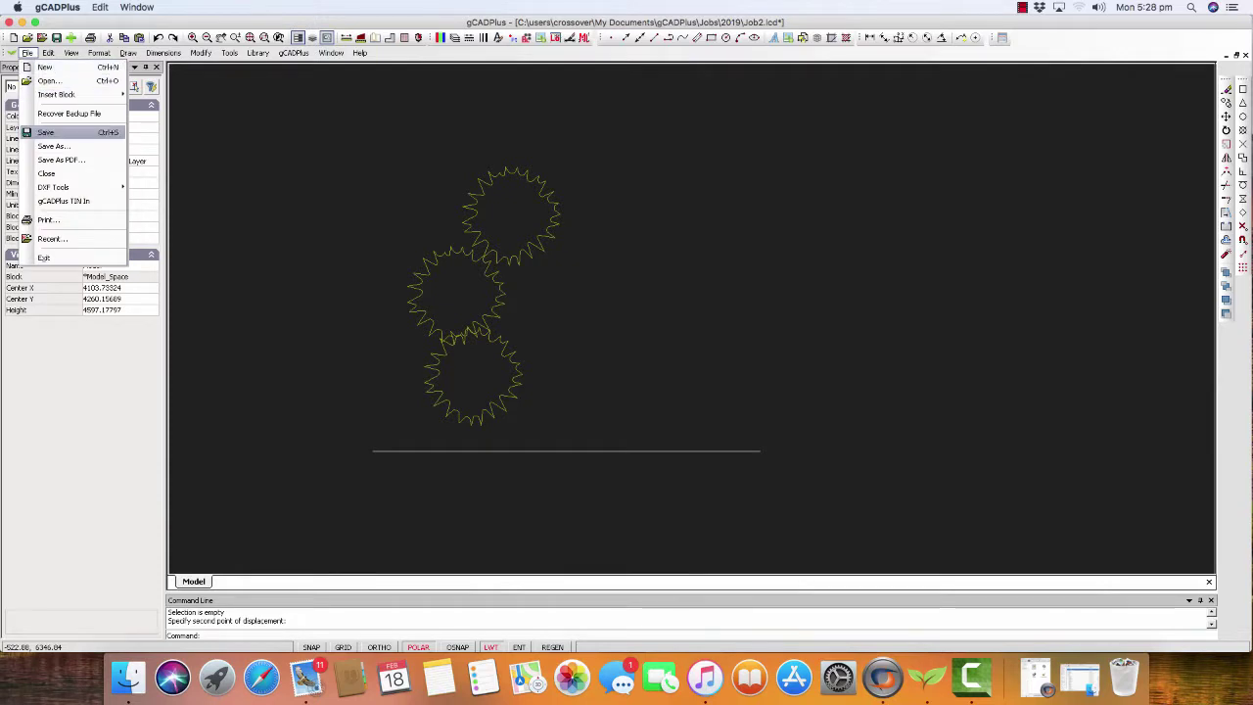
click(45, 132)
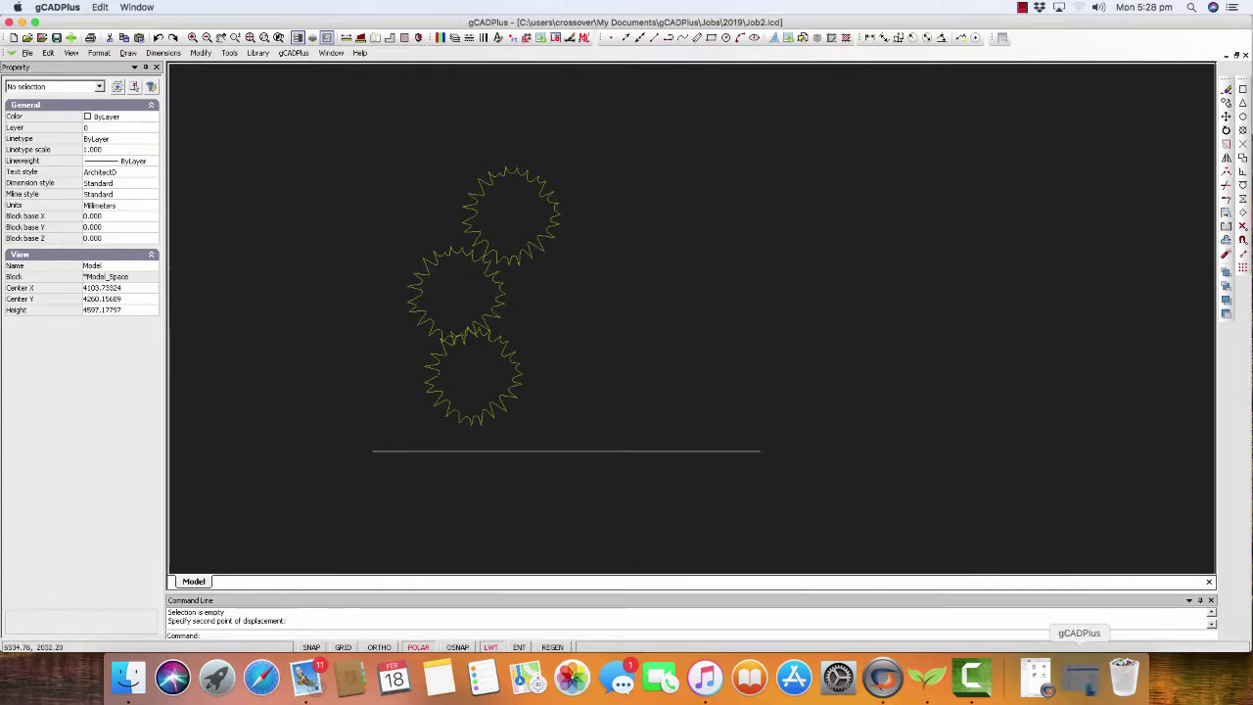
Restore the Finder window and select Job2.lcd and Job2.bak in Jobs/2019.
click(1079, 676)
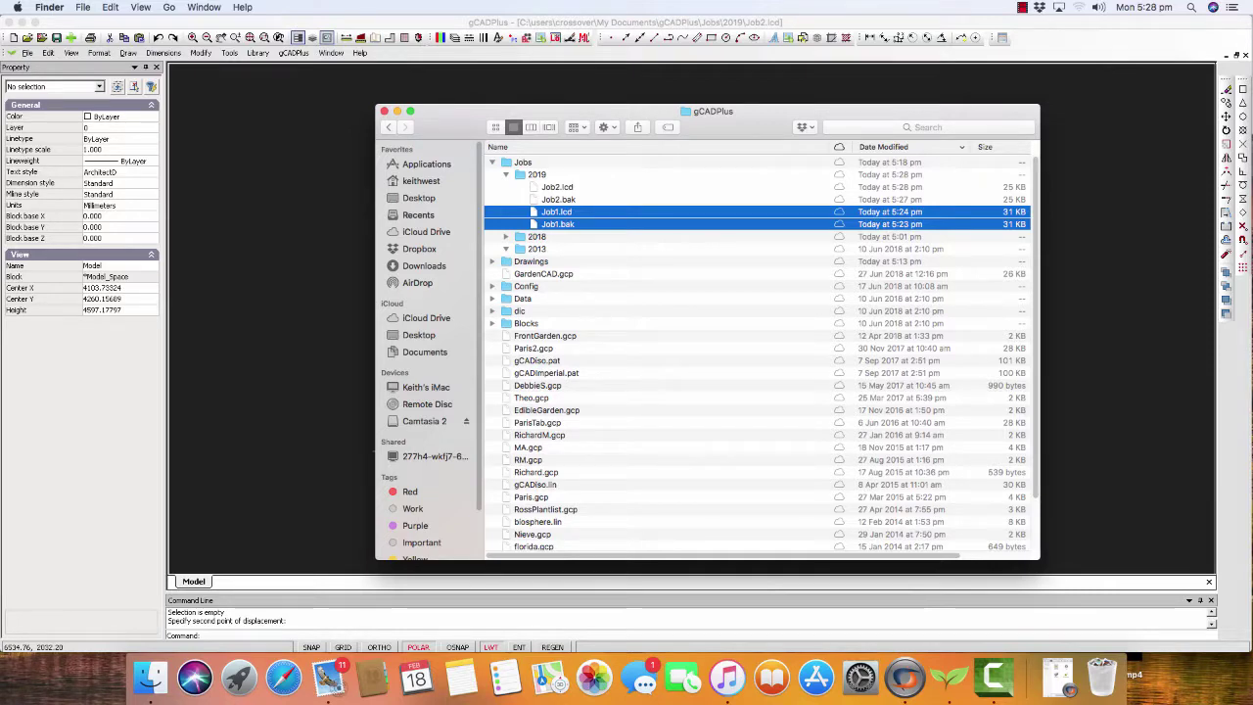
click(557, 186)
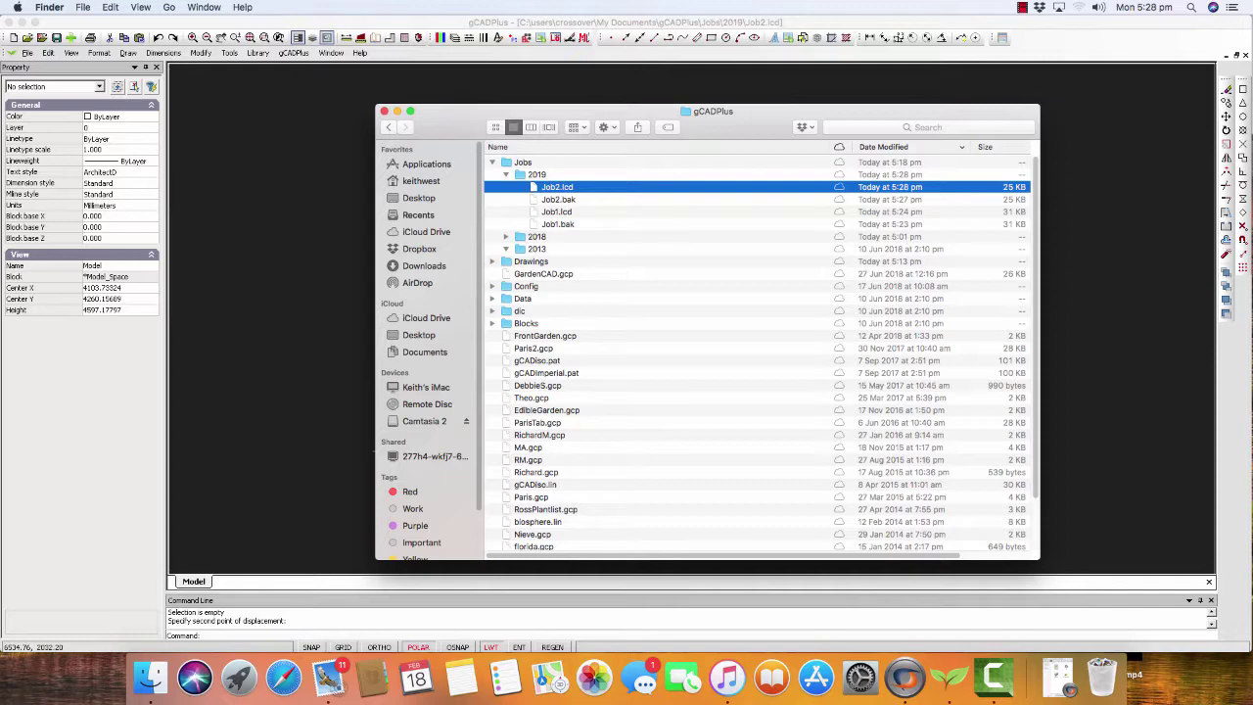
click(558, 199)
click(557, 186)
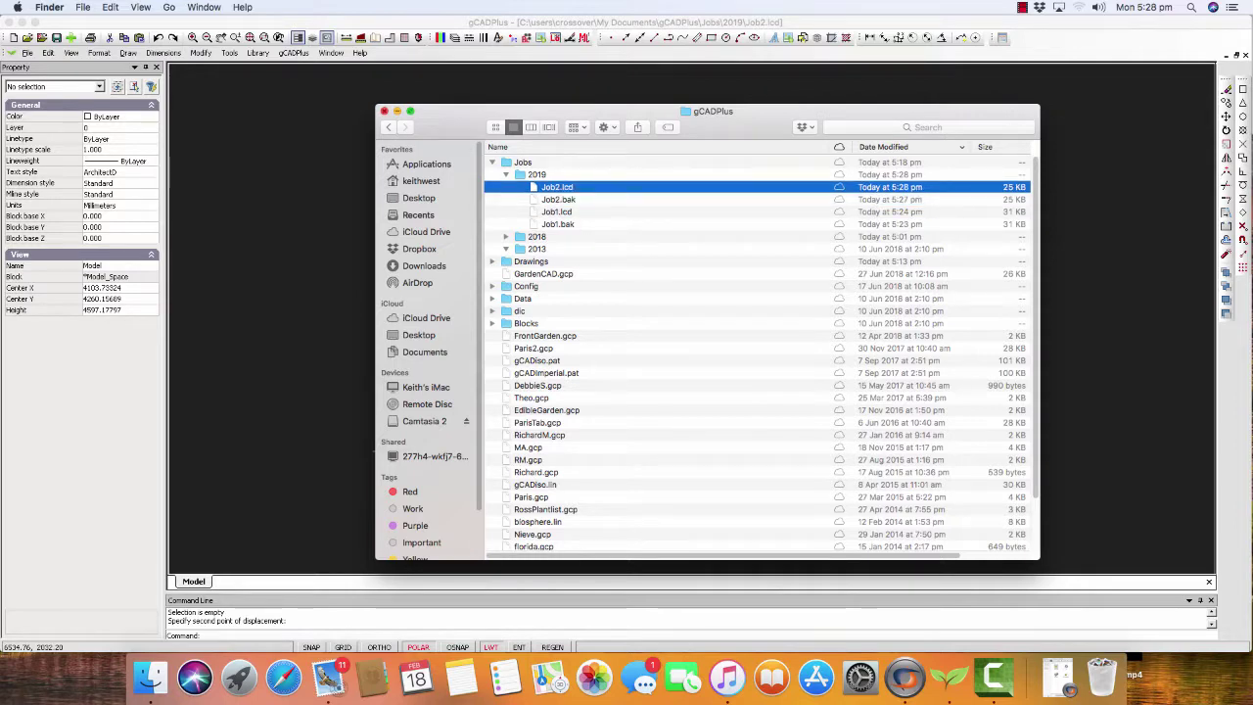
Minimize the Finder window with Cmd+M to reveal the Job2 drawing.
key(super+m)
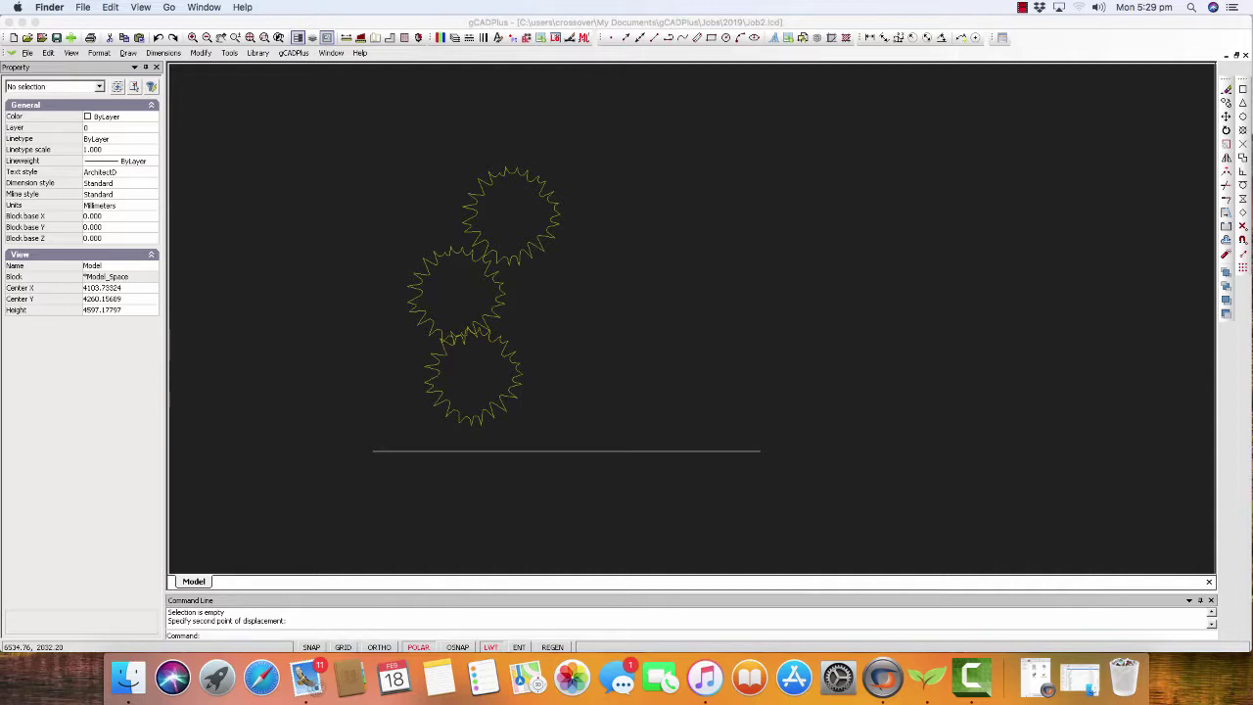
Restore Finder, expand the Drawings folder and select the BasePlan.lc$ autosave file.
click(1081, 677)
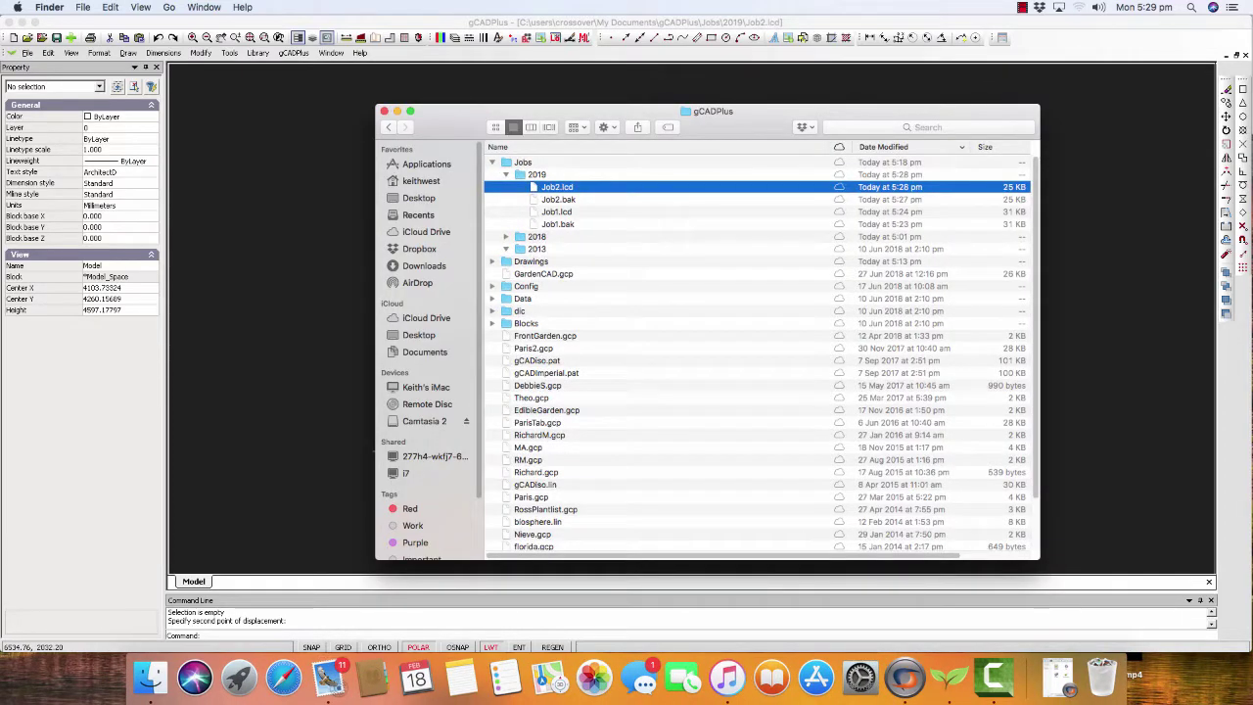
click(493, 262)
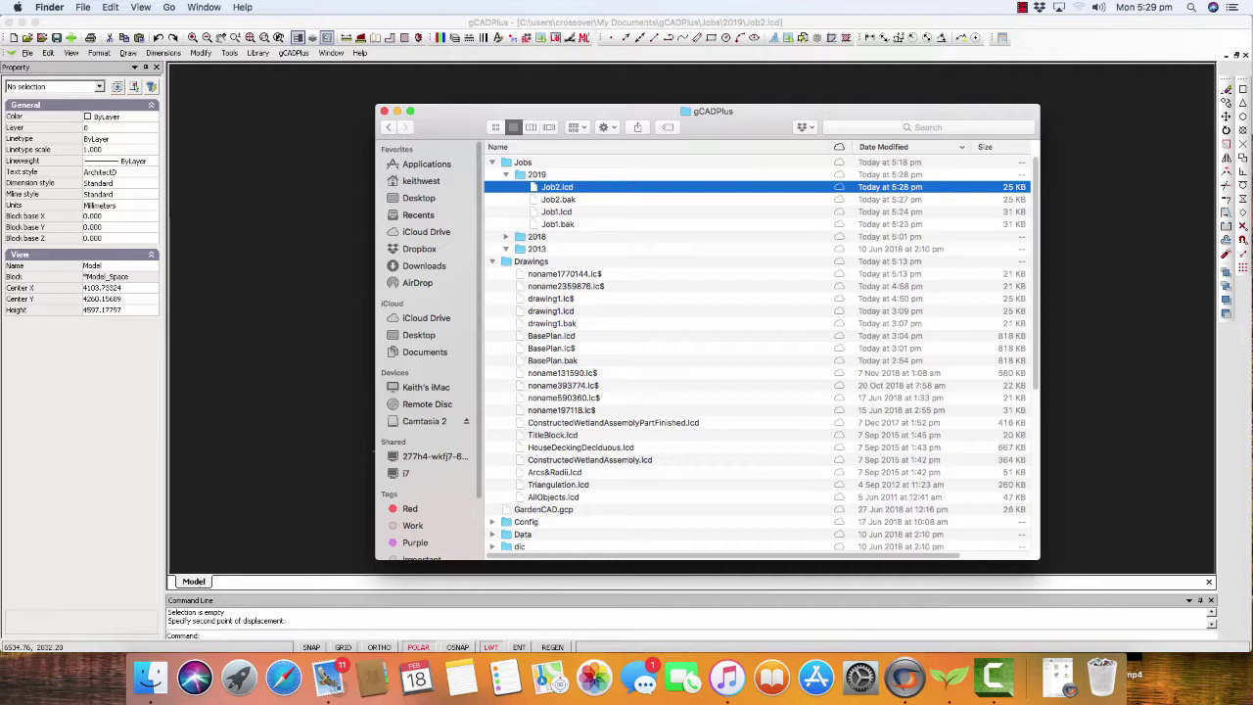
click(551, 347)
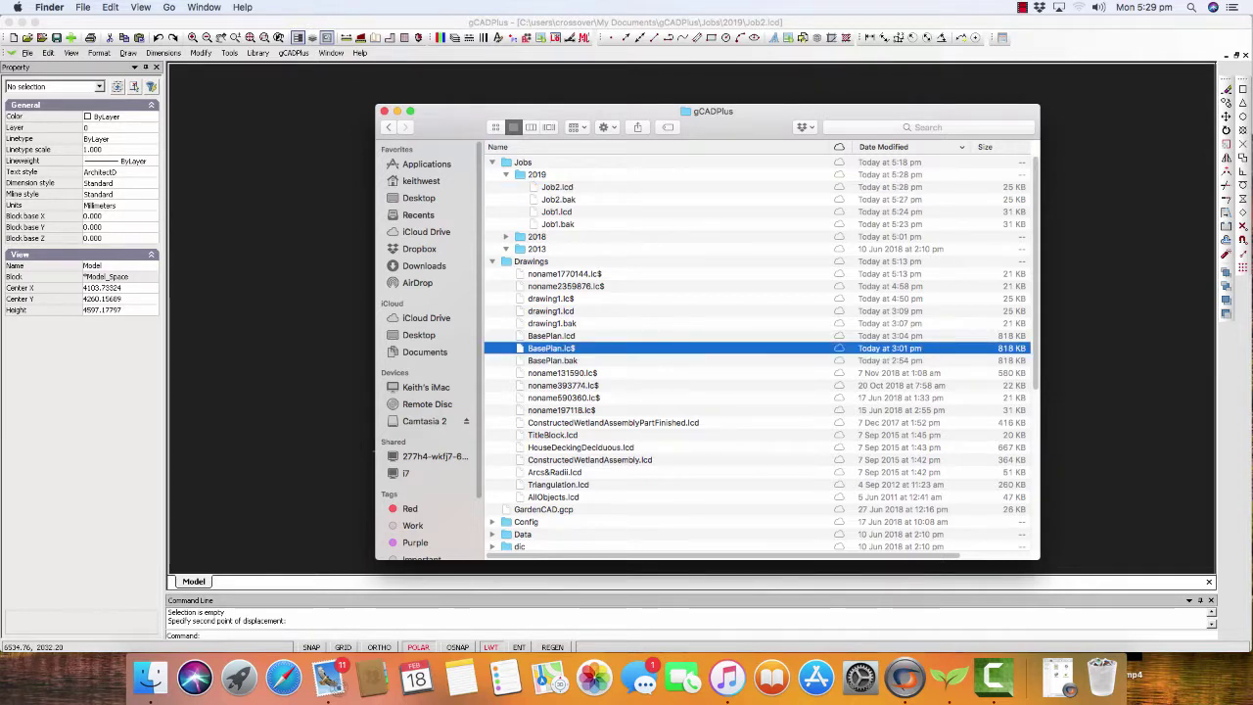